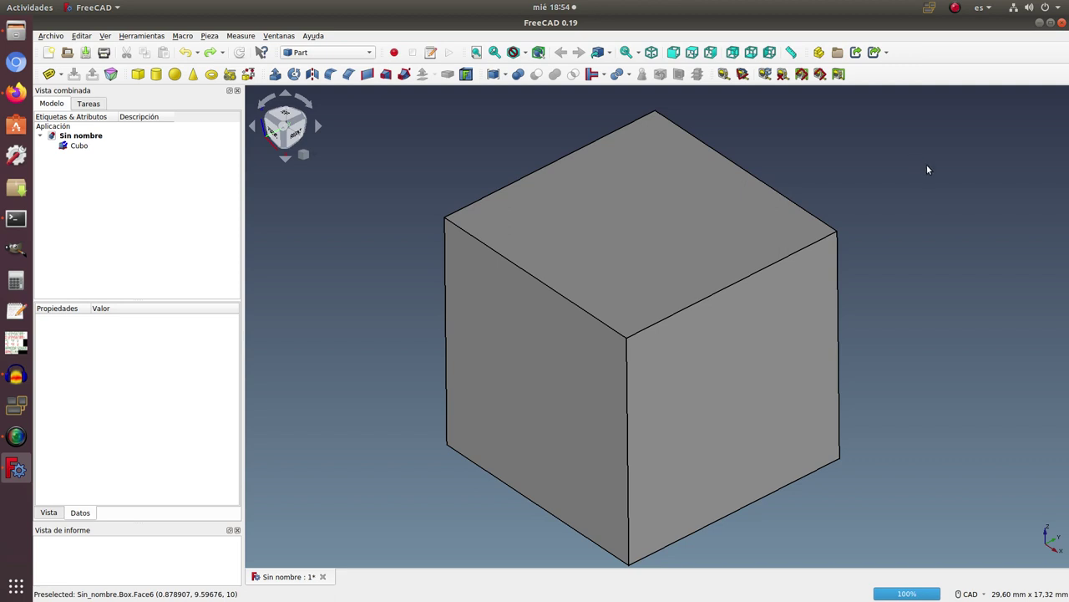
mouse_move(927, 167)
middle_mouse_down()
mouse_move(754, 280)
mouse_move(821, 158)
mouse_move(768, 267)
mouse_move(657, 231)
mouse_move(803, 194)
mouse_move(660, 143)
middle_mouse_up()
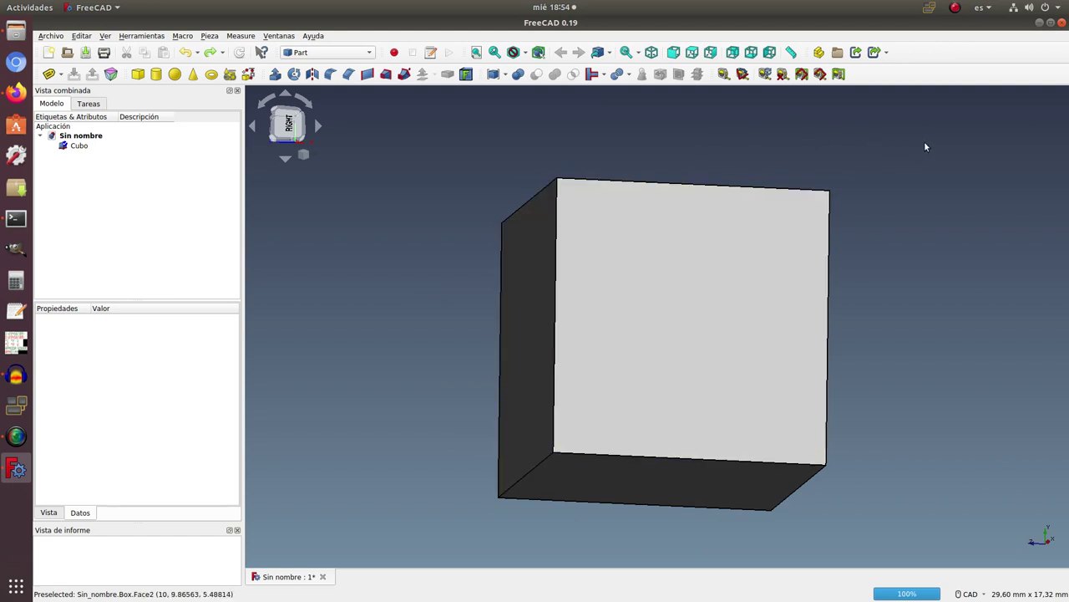
mouse_move(952, 165)
middle_mouse_down()
mouse_move(776, 162)
mouse_move(977, 162)
mouse_move(955, 170)
middle_mouse_up()
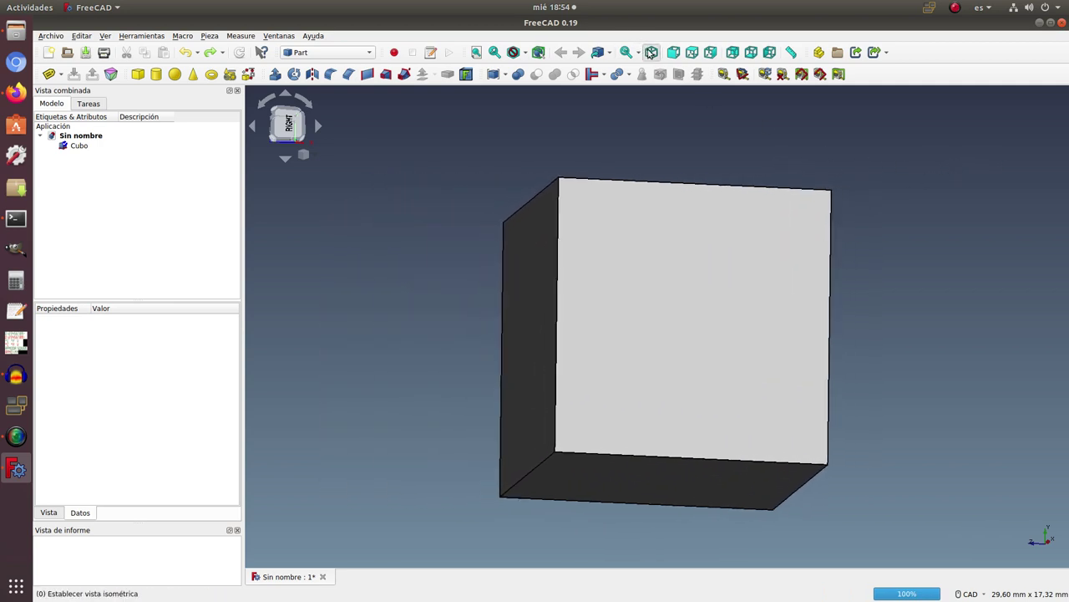
left_click(652, 52)
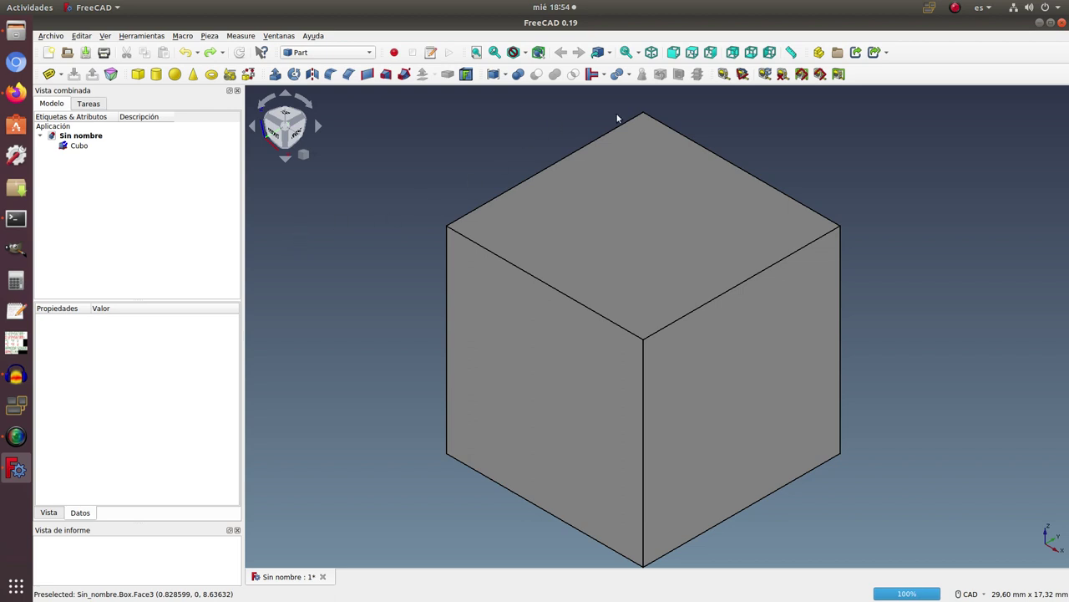
Bring up the 3D view's context menu to reveal the Measure options.
right_click(308, 259)
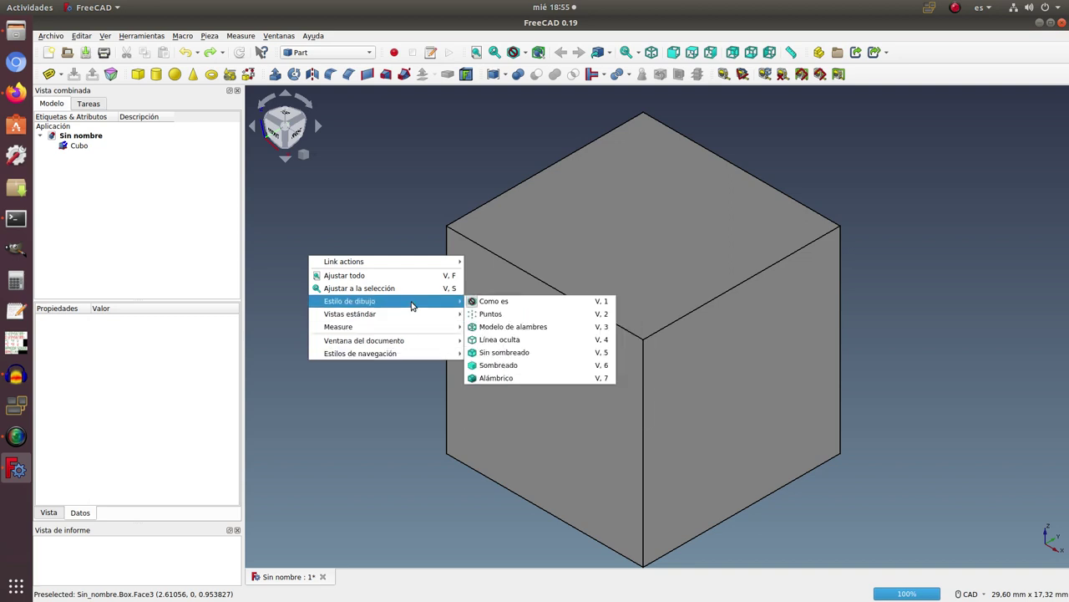
mouse_move(368, 327)
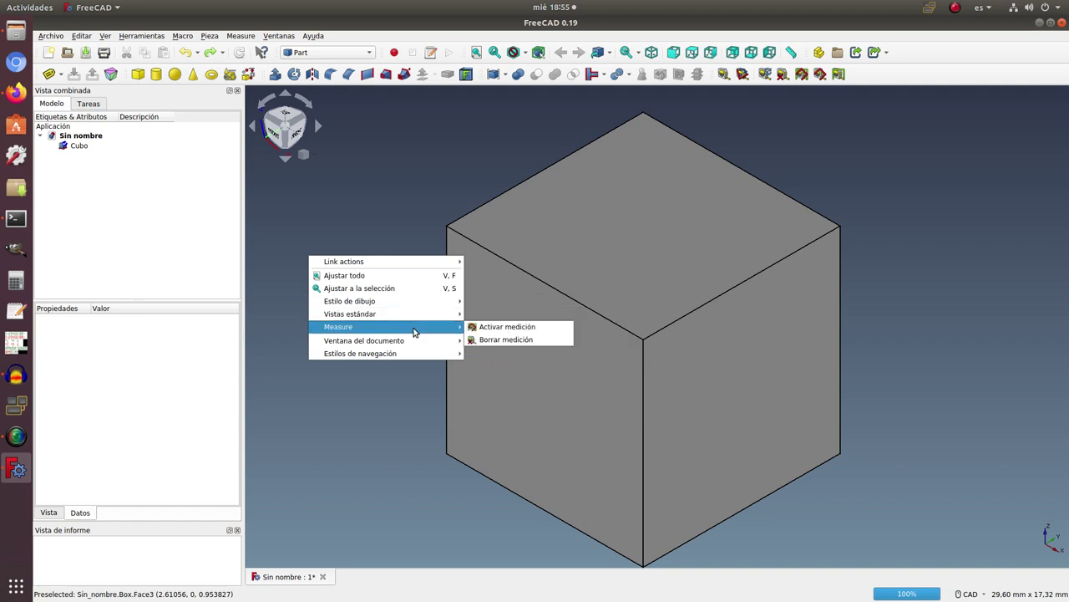
Dismiss the 3D view's context menu, leaving the Cubo box alone on screen.
left_click(380, 199)
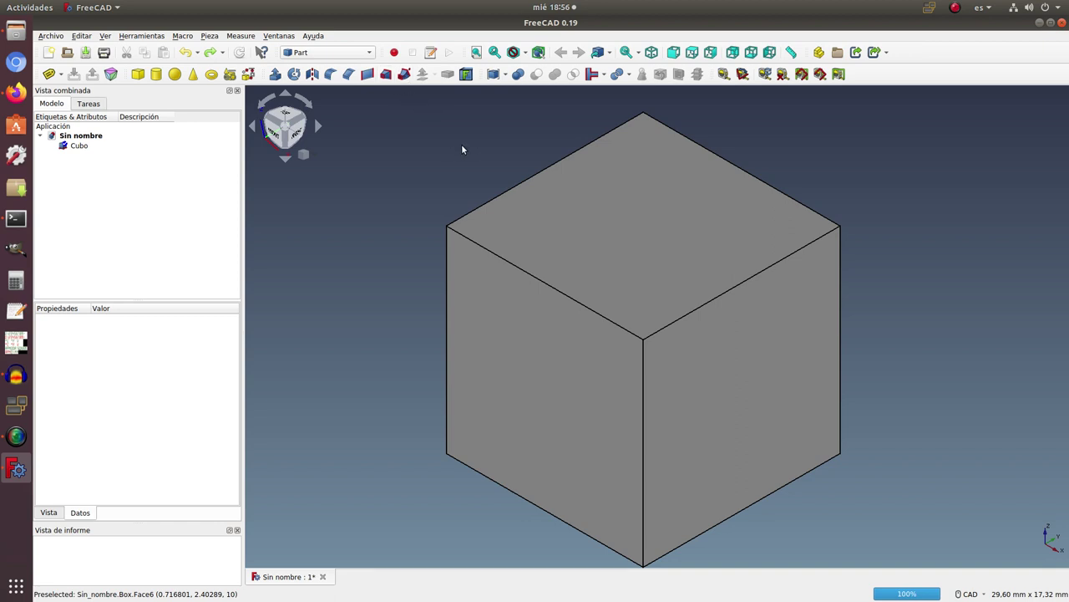
In Firefox, inspect the Part Module page's address and scroll down to the Box icon.
left_click(19, 94)
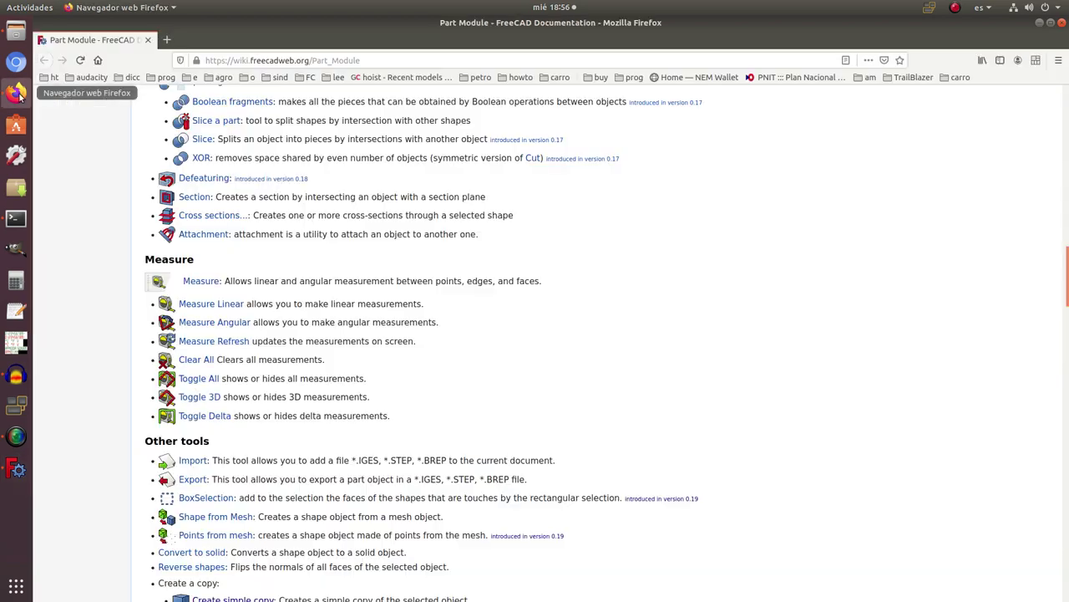
scroll(498, 193, "up", 6)
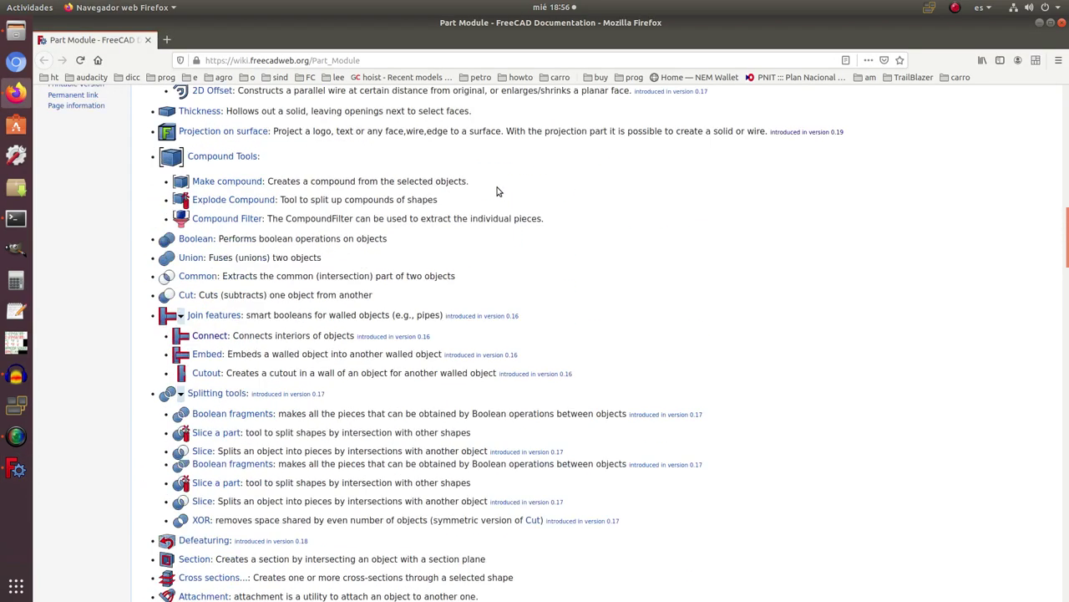
scroll(493, 189, "up", 9)
scroll(494, 188, "up", 10)
scroll(494, 189, "up", 4)
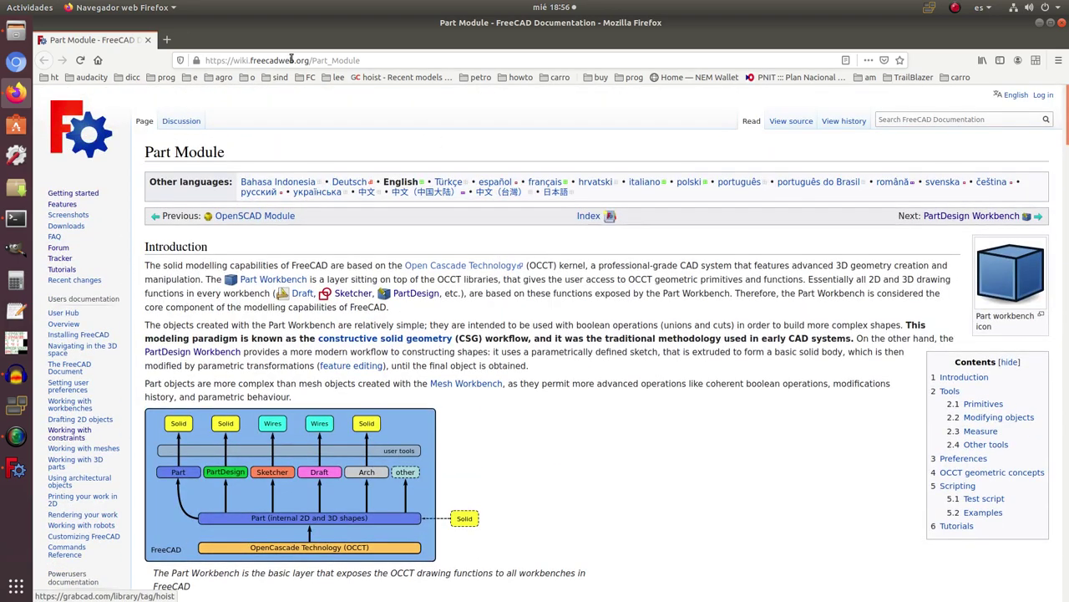
double_click(363, 60)
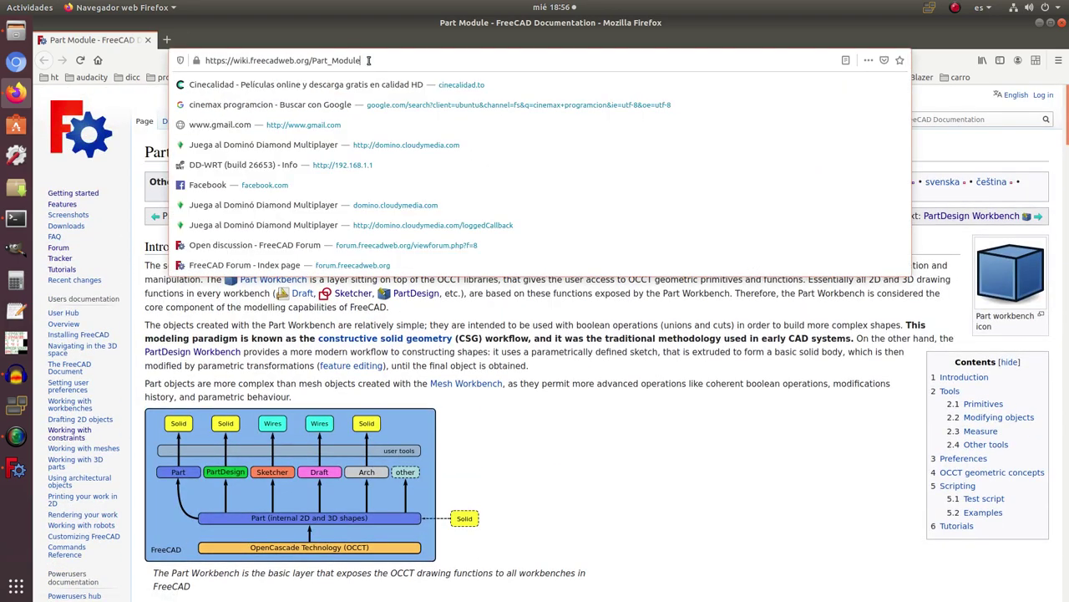
double_click(369, 60)
left_click(368, 60)
left_click(553, 470)
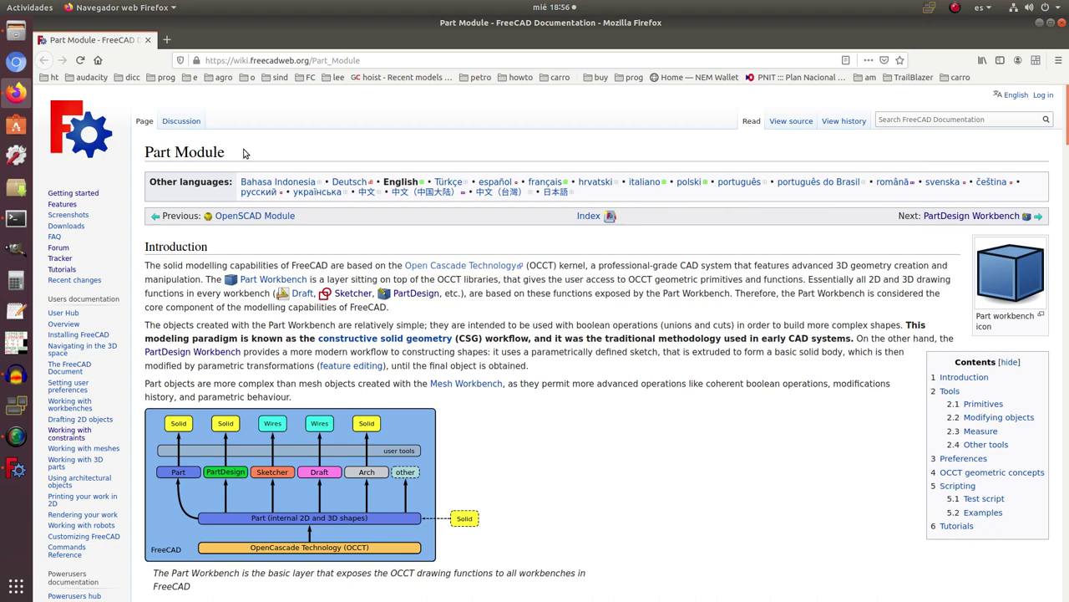
scroll(580, 335, "down", 1)
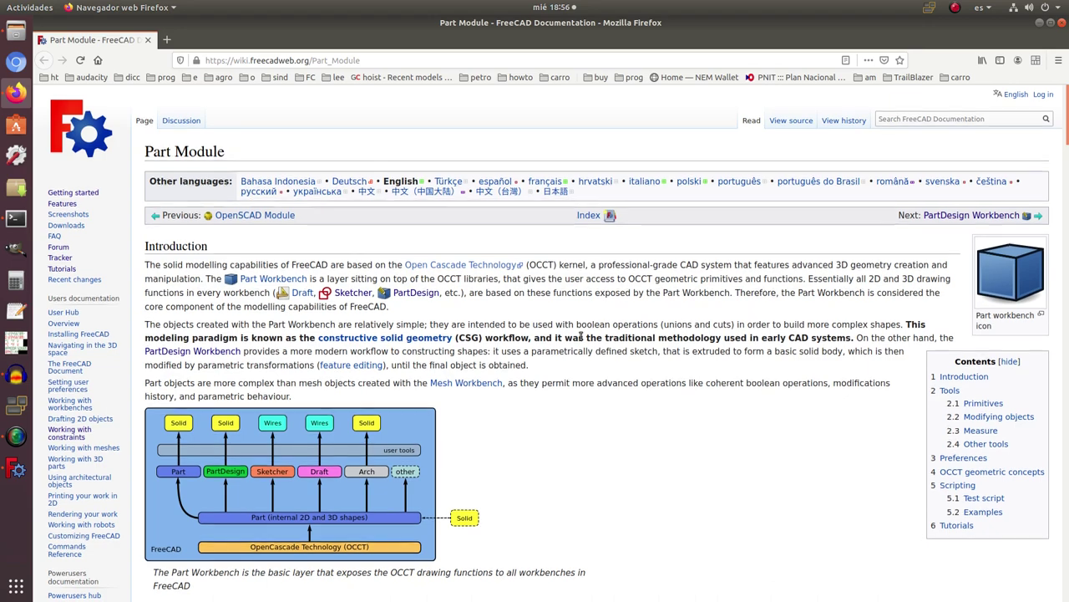
scroll(580, 335, "down", 3)
scroll(581, 337, "down", 2)
scroll(581, 338, "down", 1)
scroll(582, 340, "down", 4)
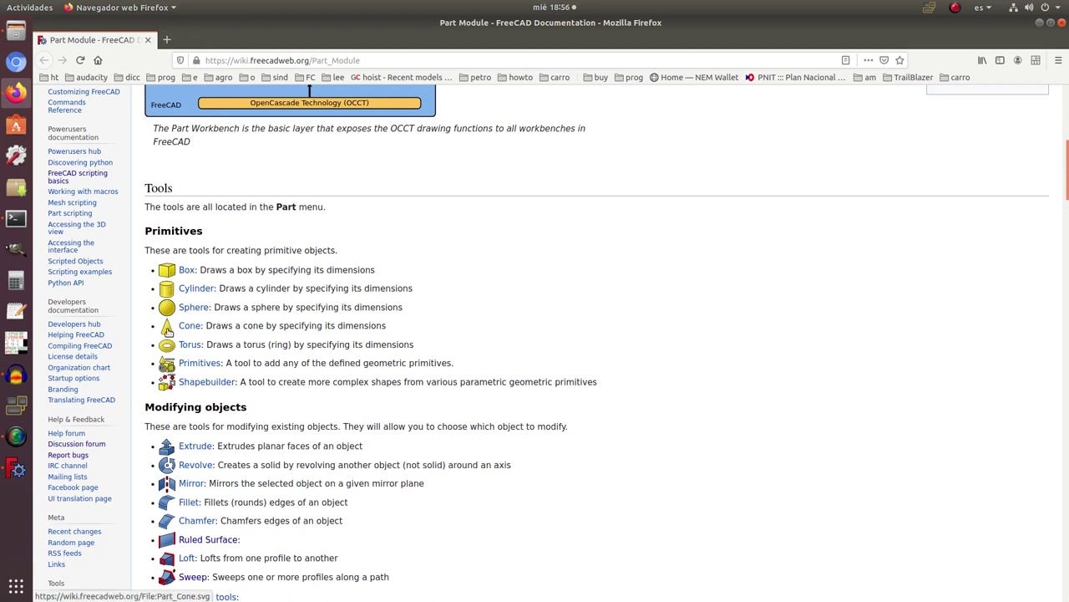
Open the Box icon's Part Box.svg file page in a new tab and view it.
right_click(168, 274)
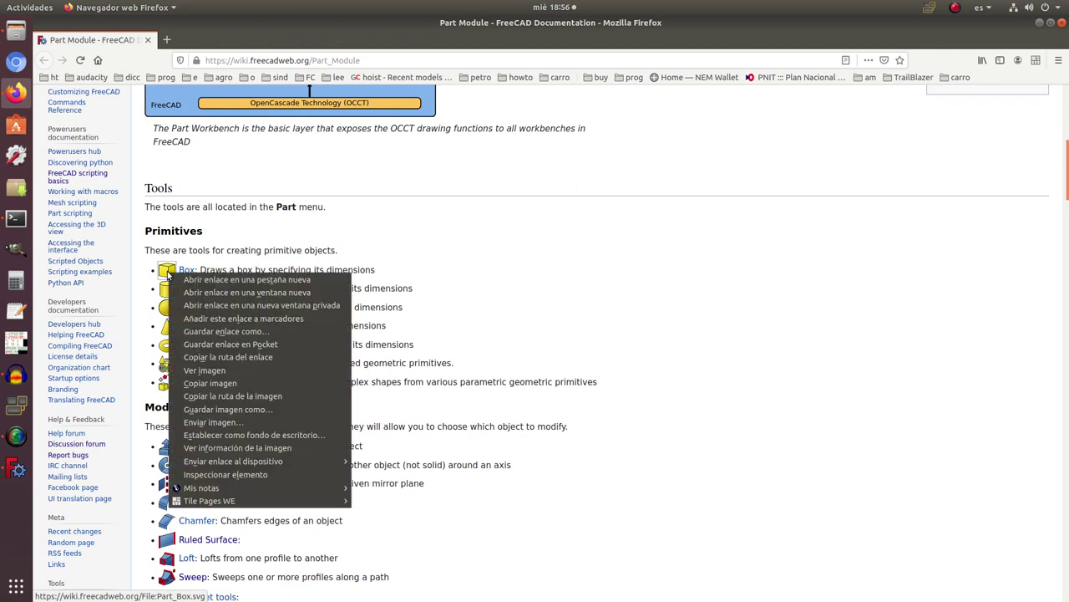
left_click(269, 280)
left_click(200, 44)
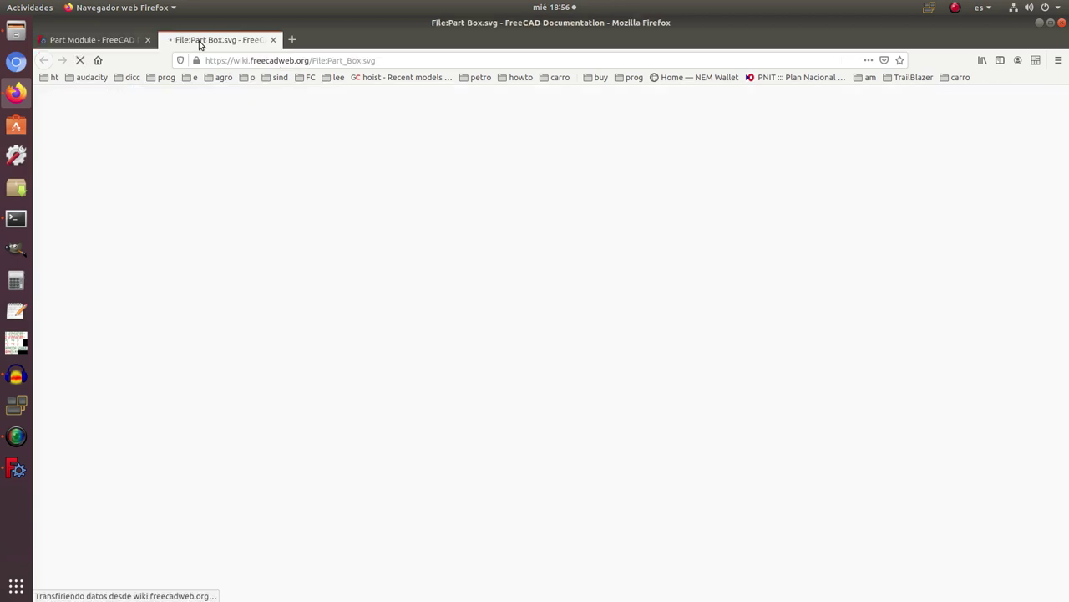
left_click(126, 40)
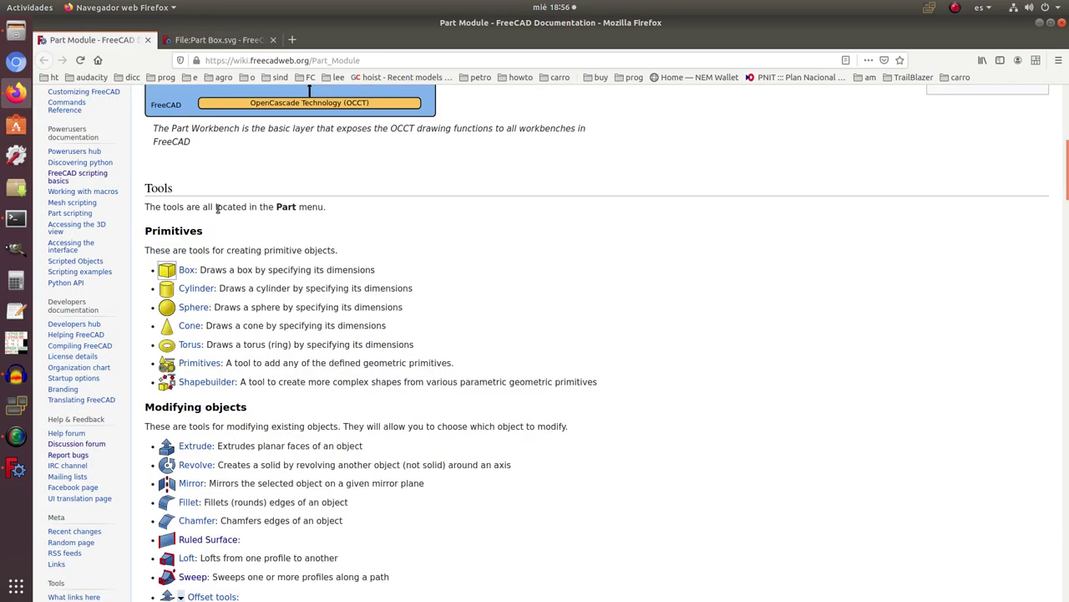
left_click(231, 43)
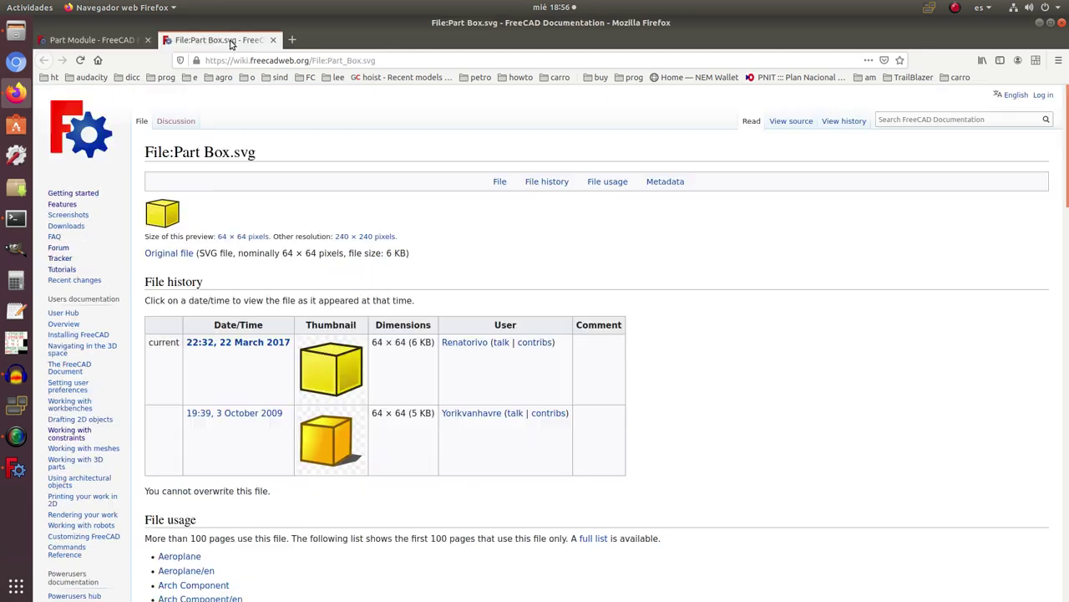
Look over the Part Box.svg page, close its tab, and return to the top of Part Module.
scroll(191, 235, "down", 2)
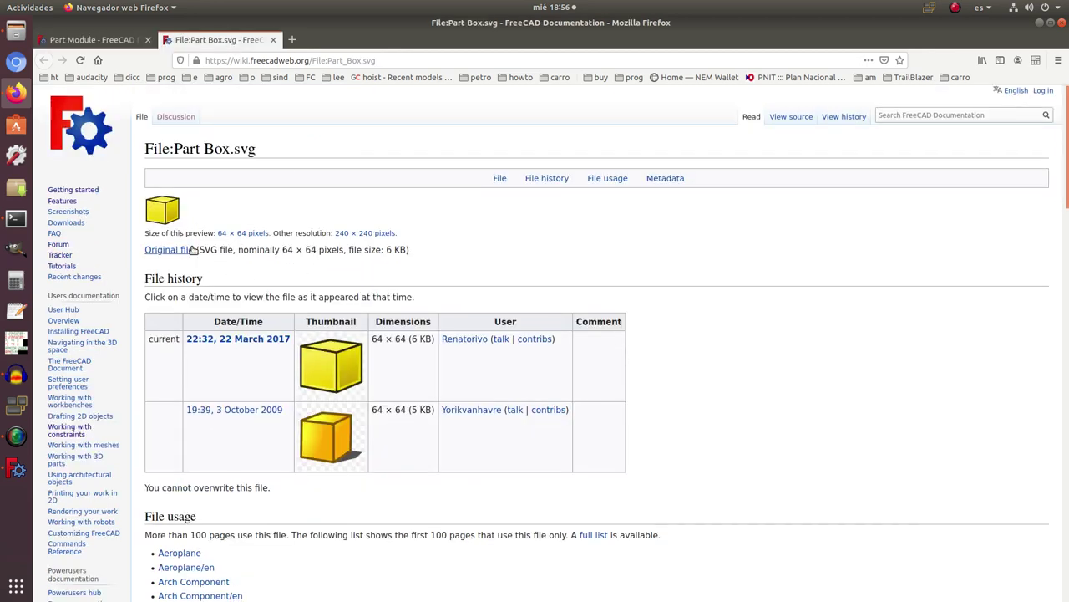
scroll(190, 248, "down", 2)
scroll(191, 251, "down", 2)
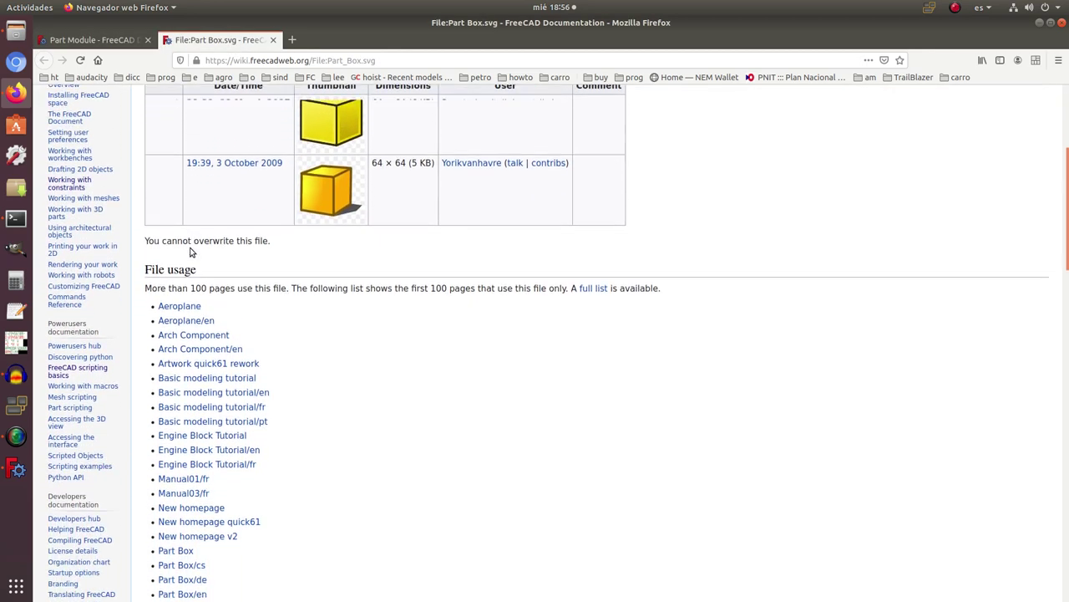
scroll(192, 247, "down", 3)
scroll(362, 228, "down", 6)
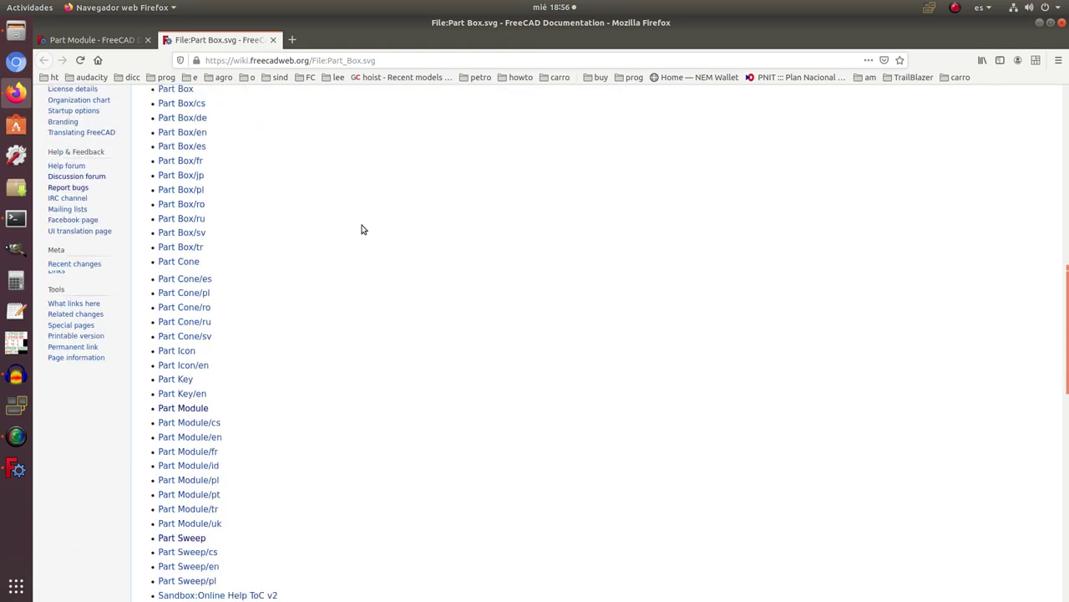
scroll(362, 228, "down", 5)
scroll(362, 228, "up", 5)
scroll(362, 228, "up", 5)
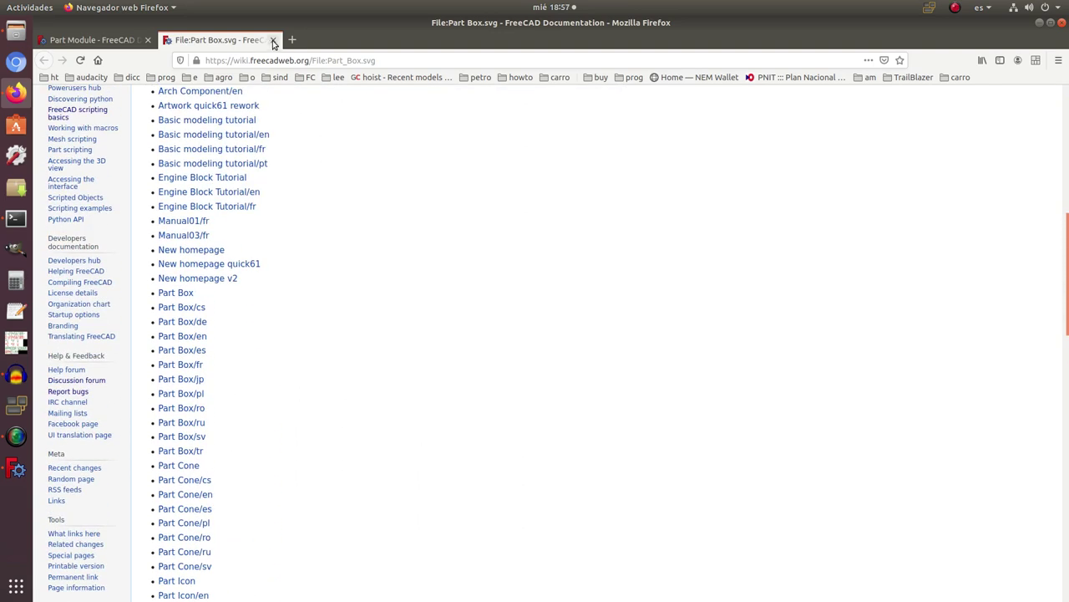
left_click(272, 40)
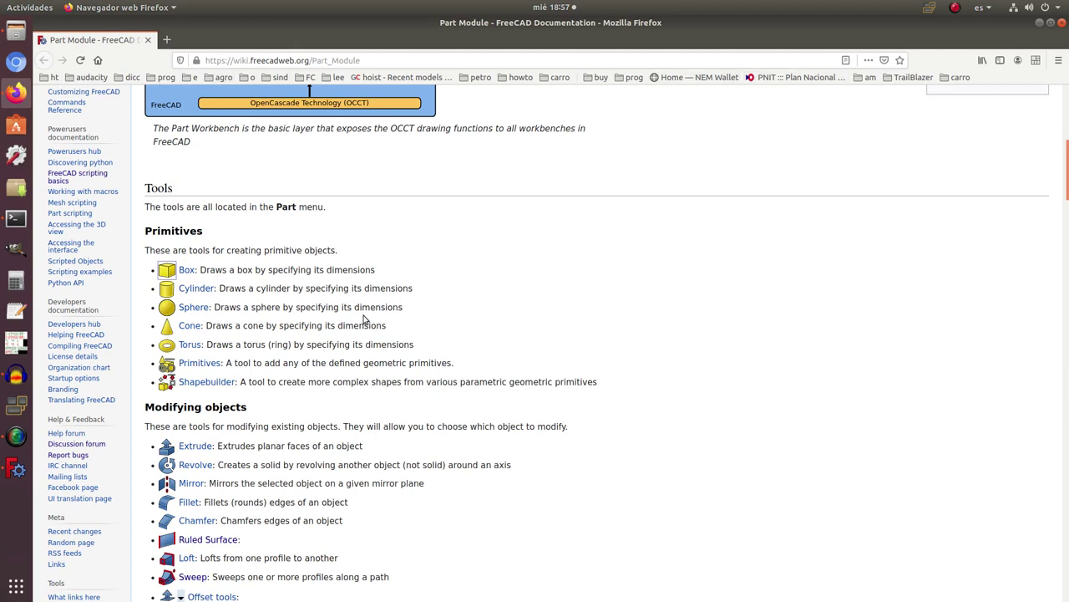
scroll(365, 320, "up", 3)
scroll(334, 325, "up", 7)
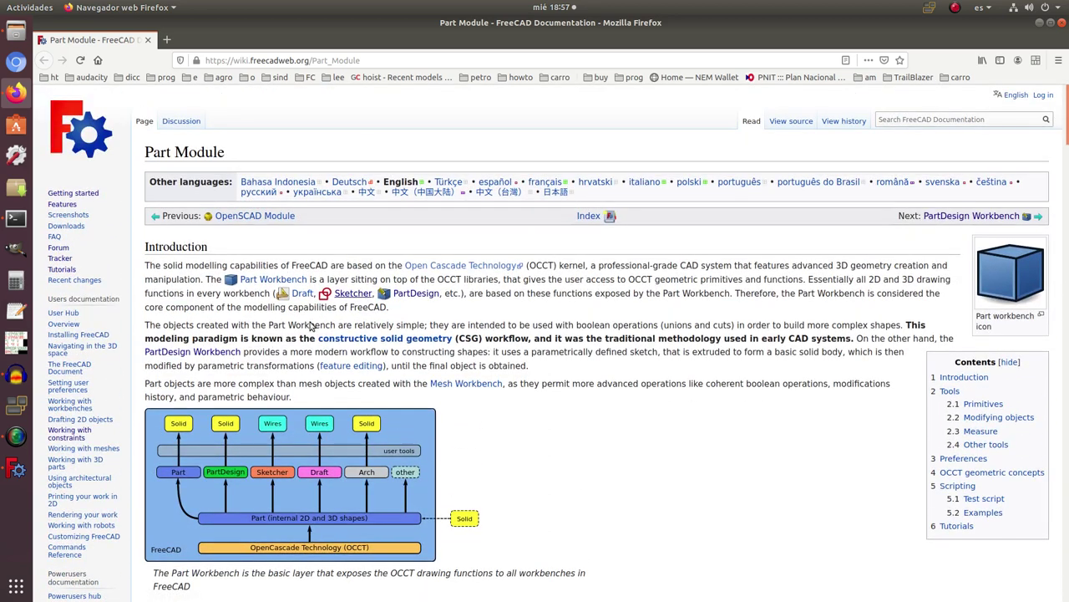
Back in FreeCAD, view the cube from the top and left using the navigation cube.
left_click(17, 469)
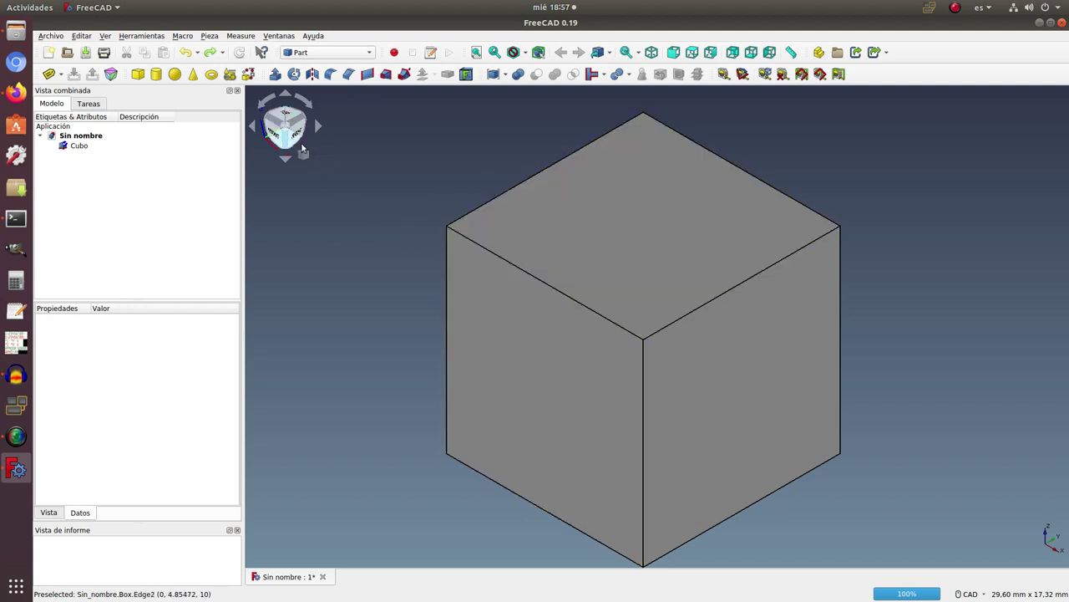
left_click(282, 117)
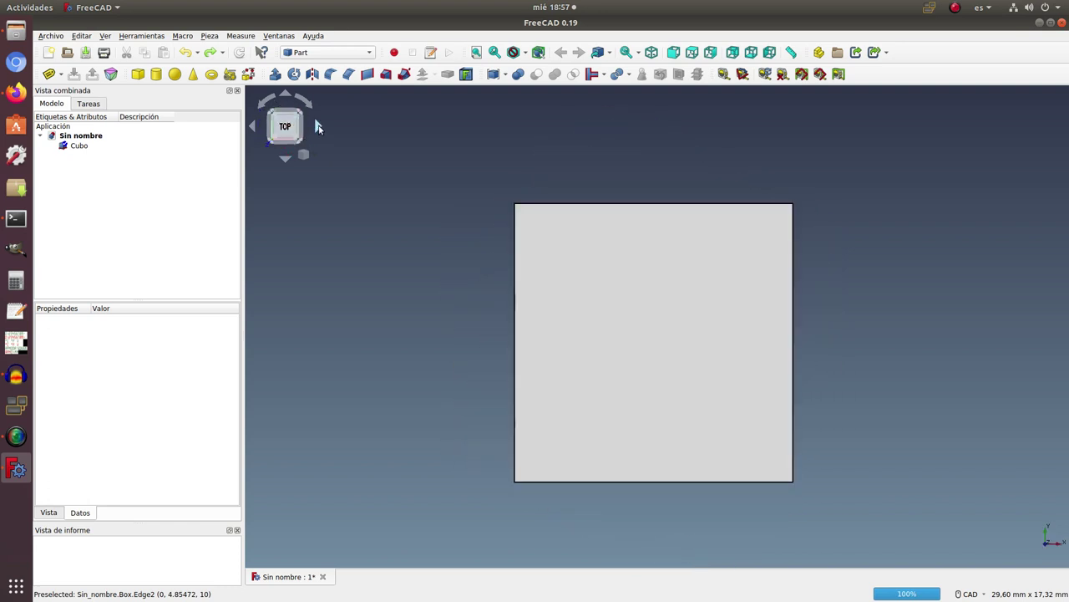
left_click(318, 127)
left_click(318, 126)
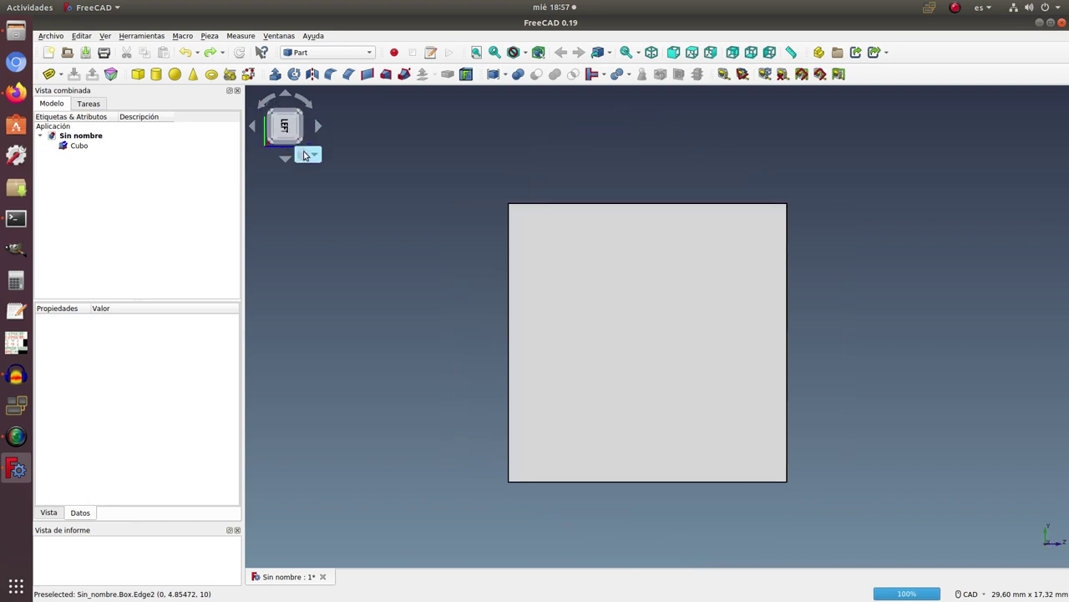
left_click(306, 101)
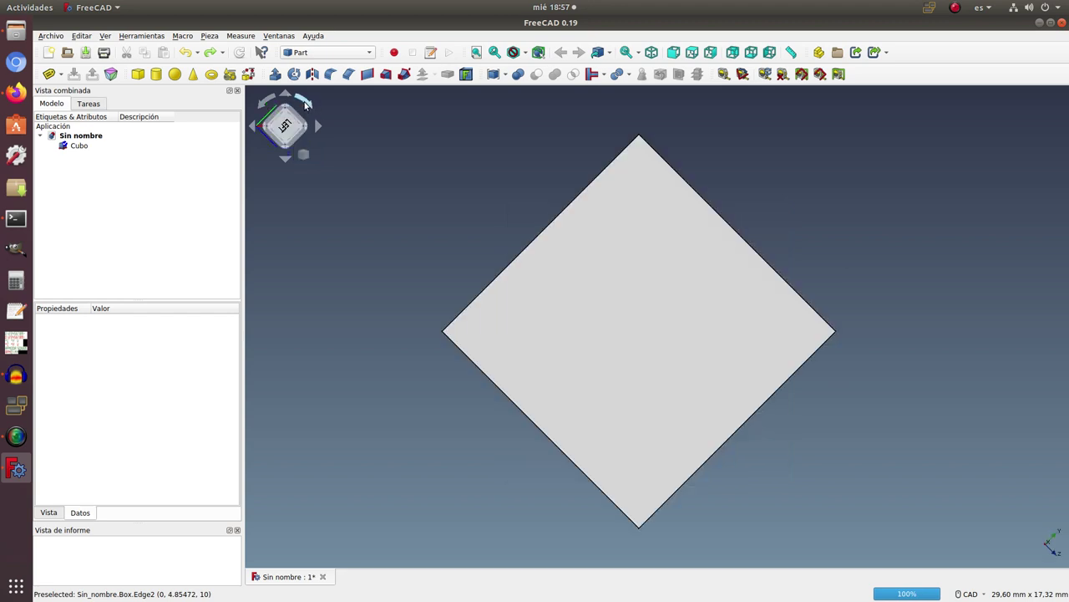
left_click(268, 106)
Cycle through corner and isometric angles, finishing on the Right view.
left_click(264, 114)
left_click(286, 157)
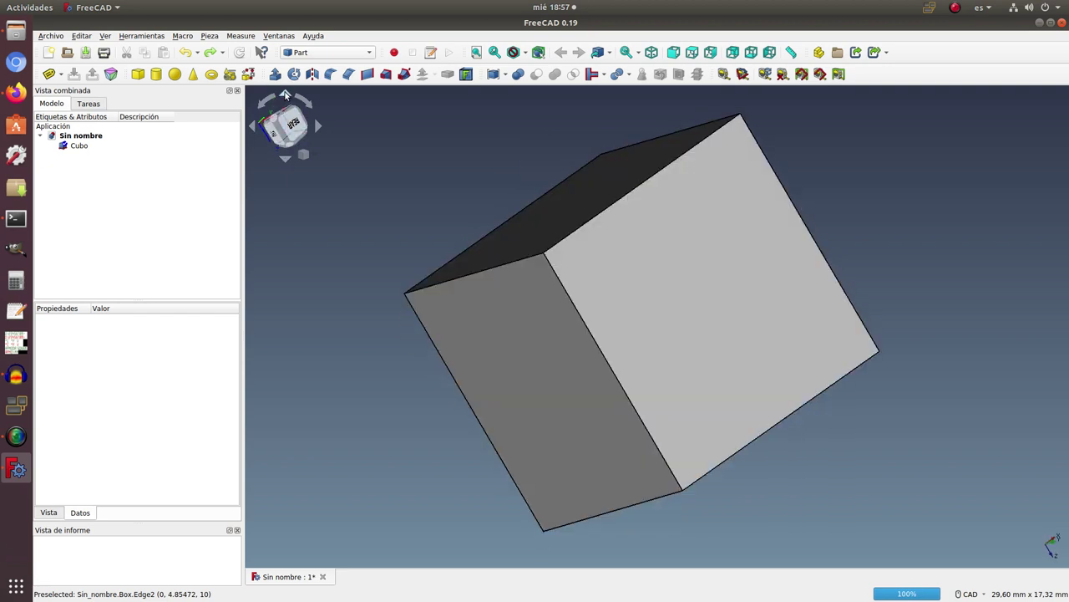
left_click(287, 93)
left_click(308, 107)
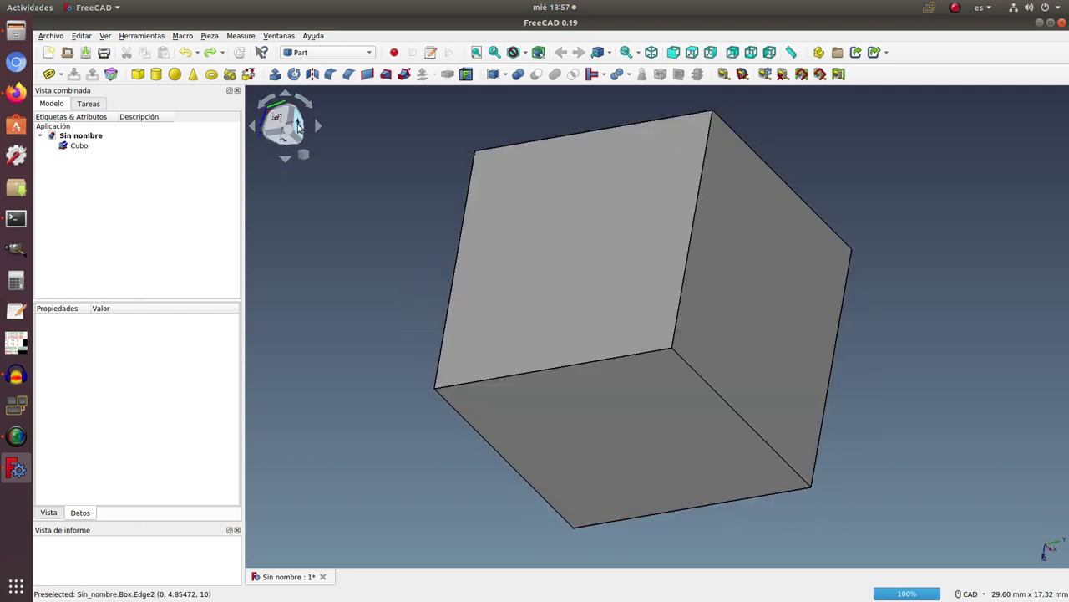
left_click(285, 158)
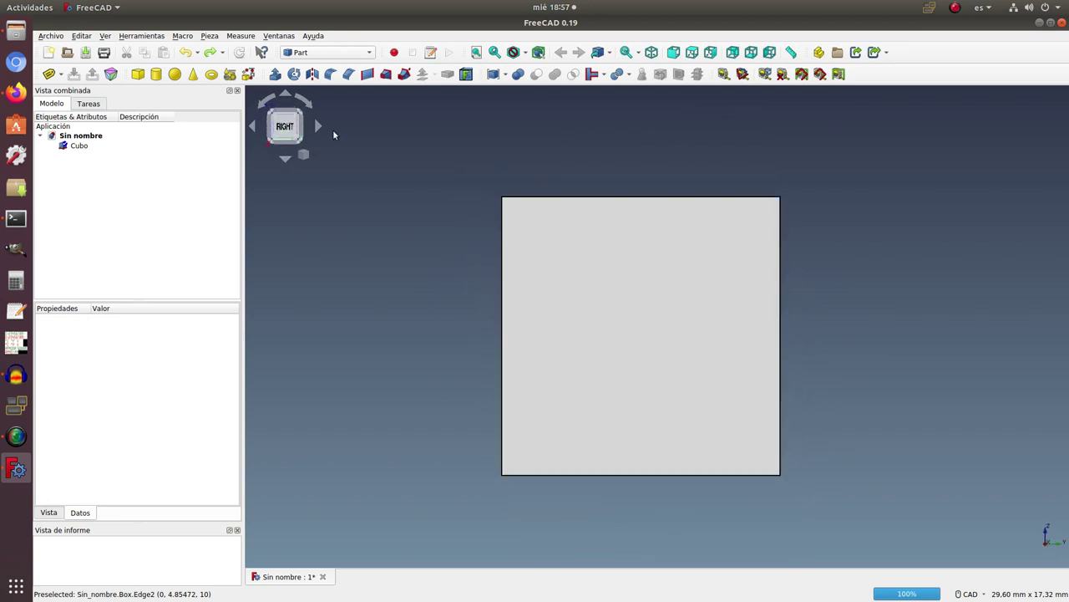
Return the Cubo box to the isometric view.
left_click(651, 53)
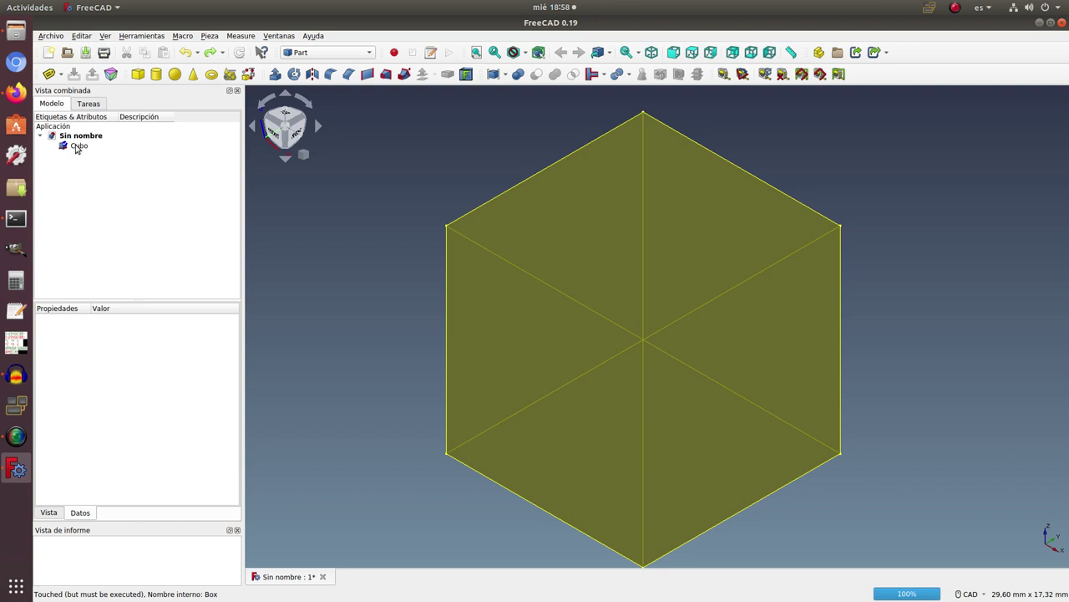
Select Cubo to show its 10 mm Length, Width and Height, ending on the Modelo pane.
left_click(76, 147)
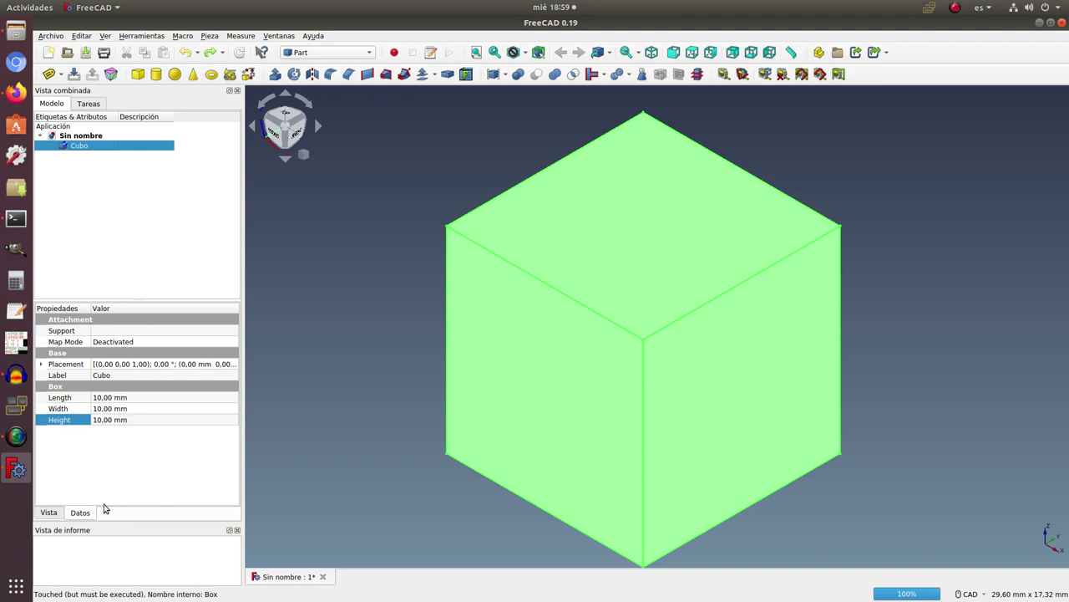
left_click(96, 103)
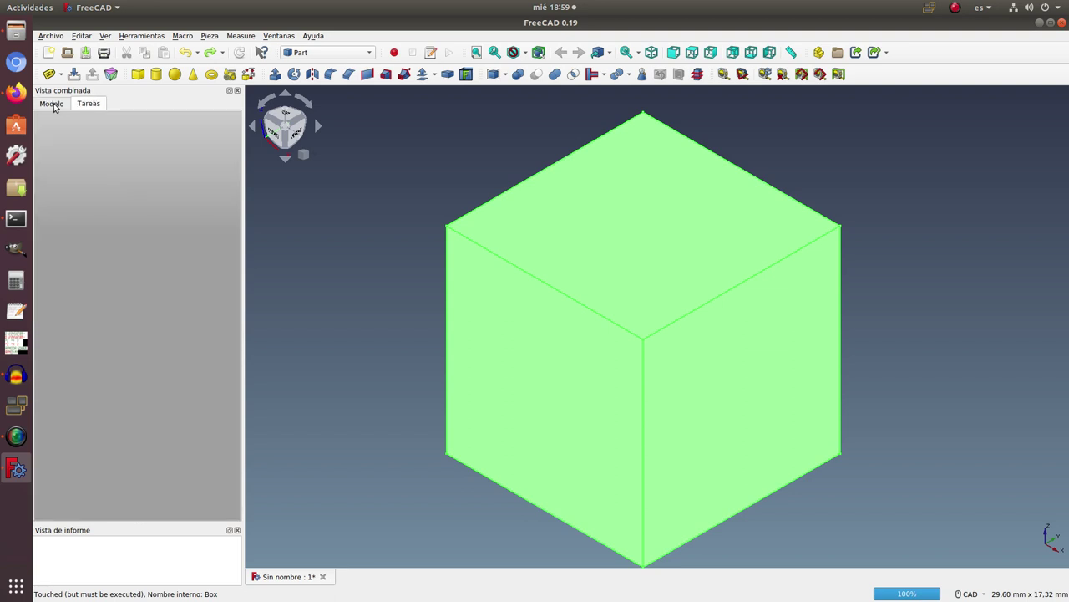
left_click(53, 104)
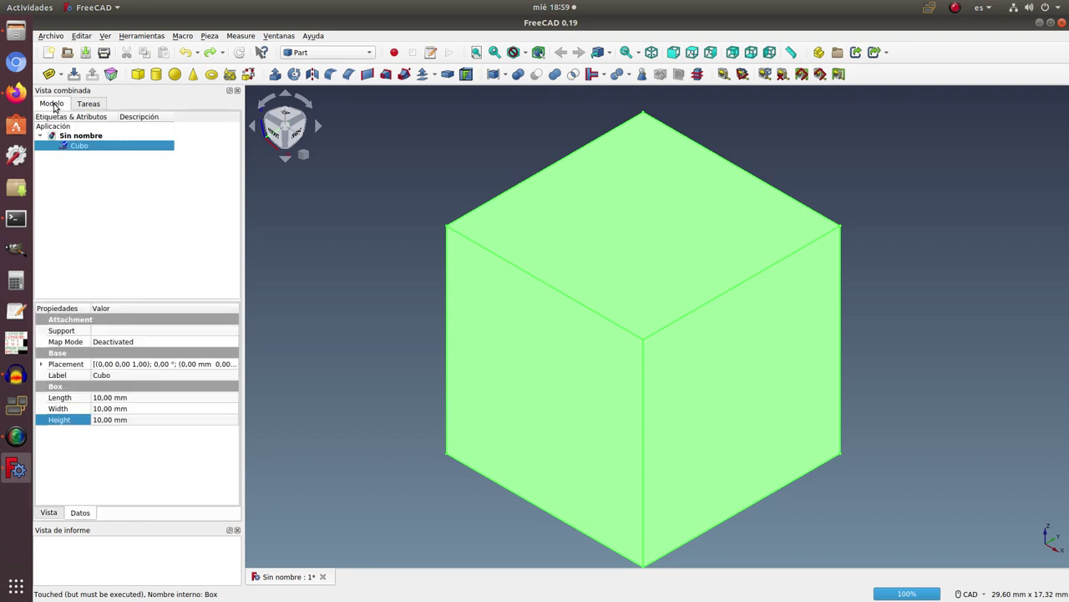
left_click(96, 104)
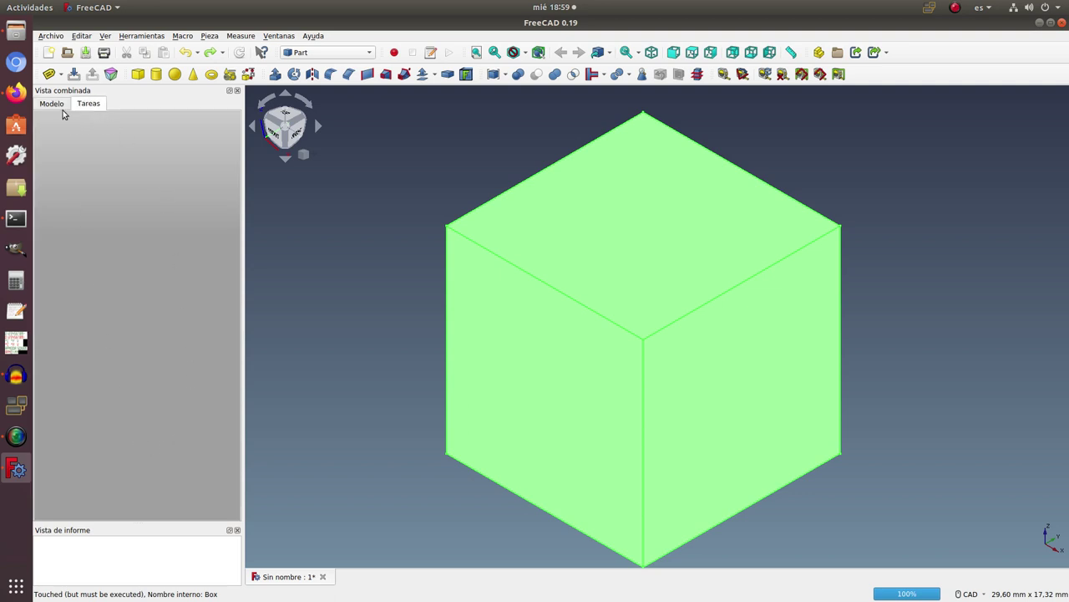
left_click(60, 106)
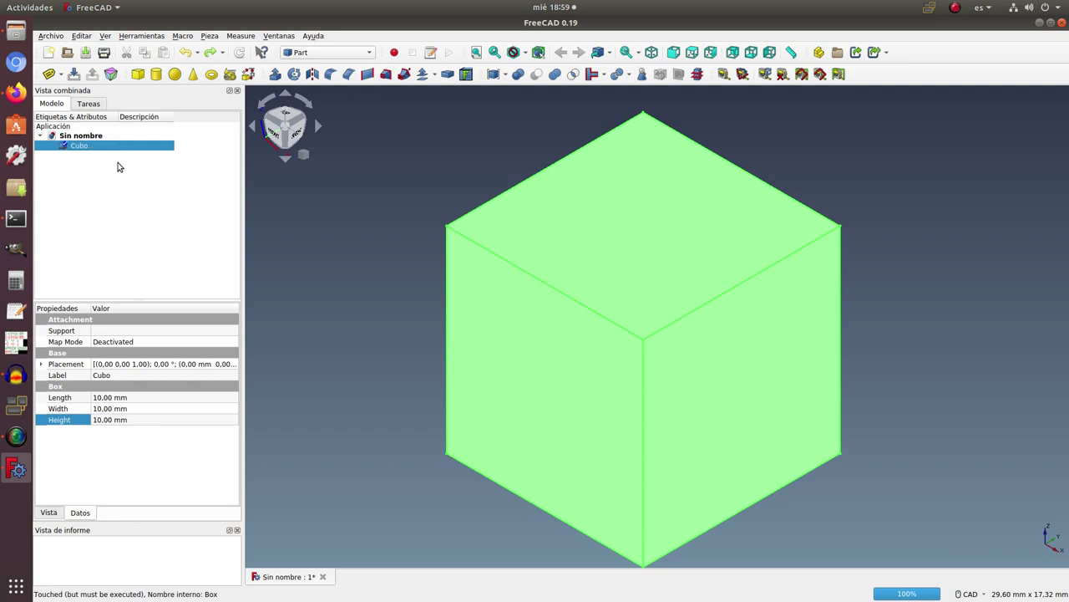
left_click(89, 105)
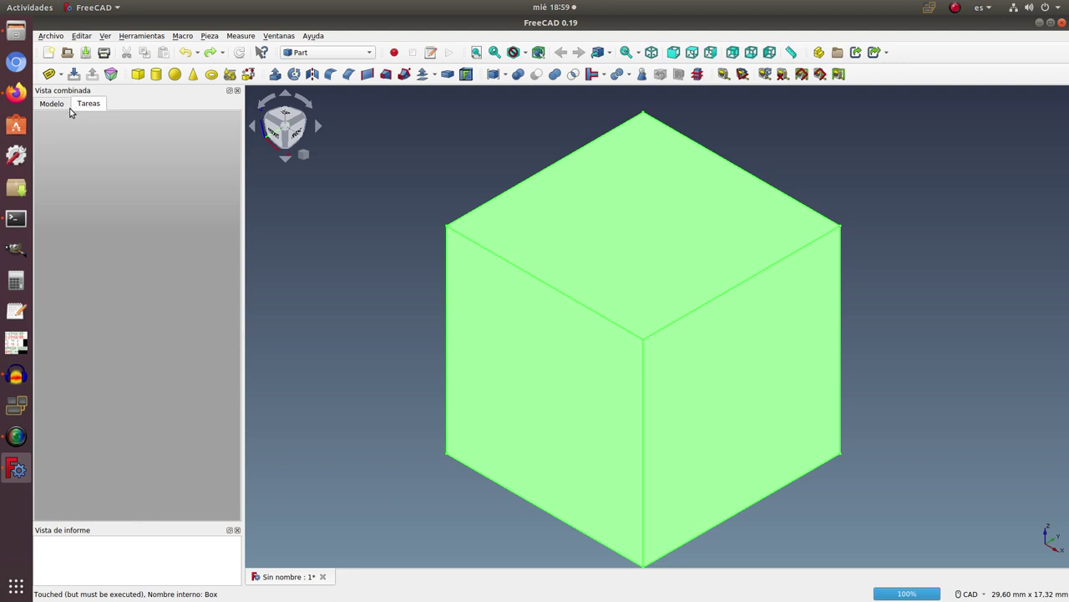
left_click(52, 104)
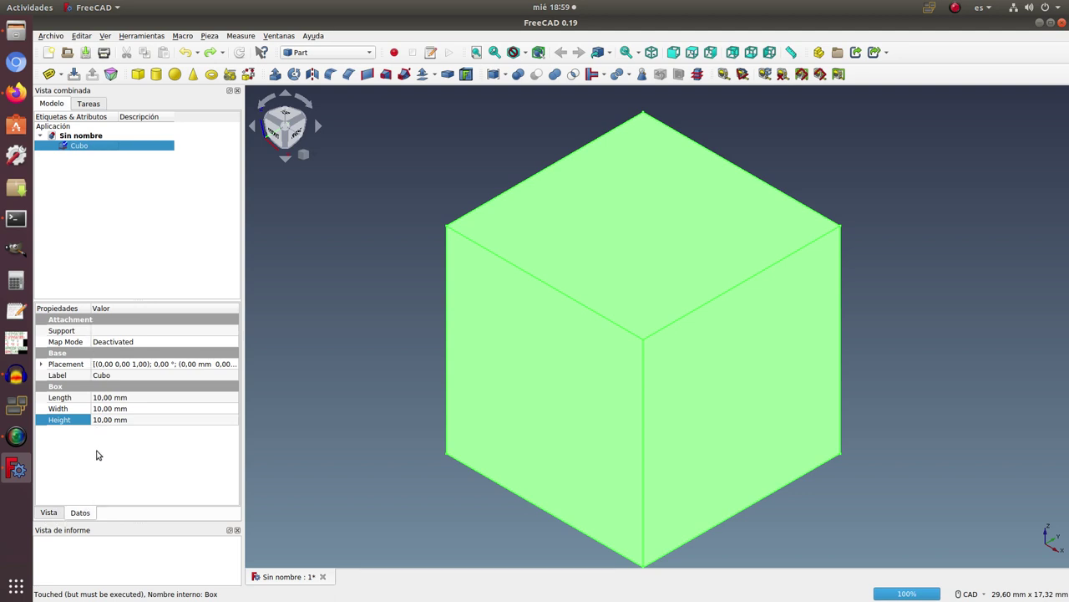
left_click(55, 512)
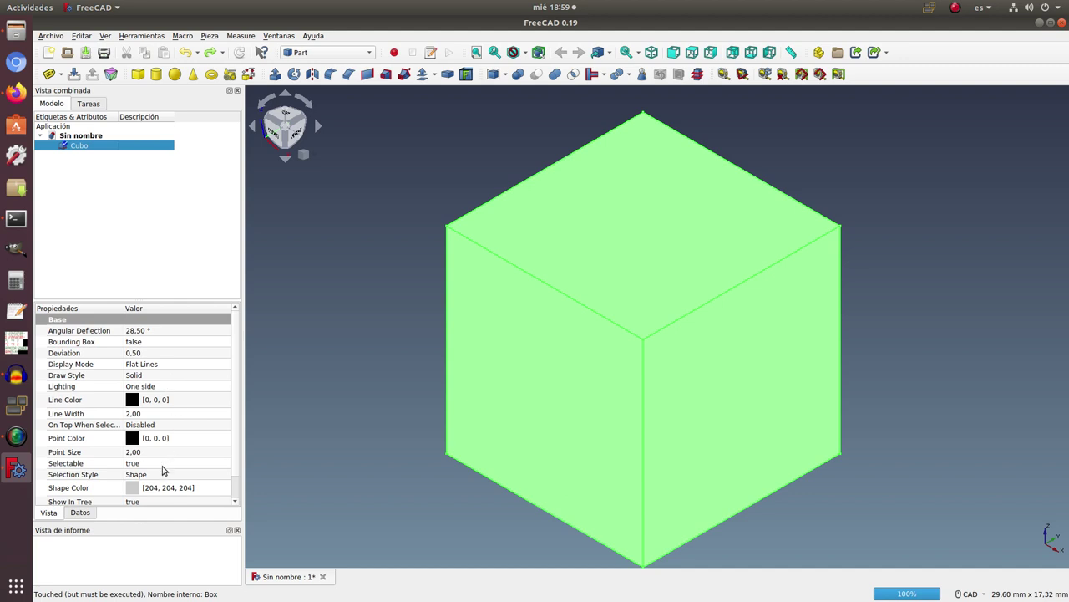
scroll(164, 470, "down", 1)
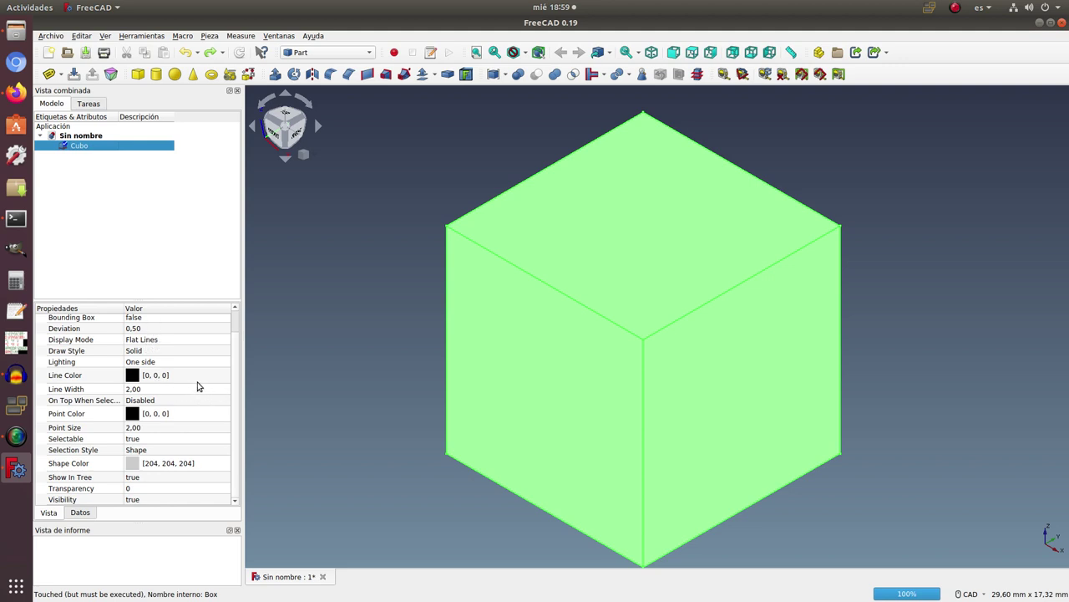
scroll(234, 375, "up", 1)
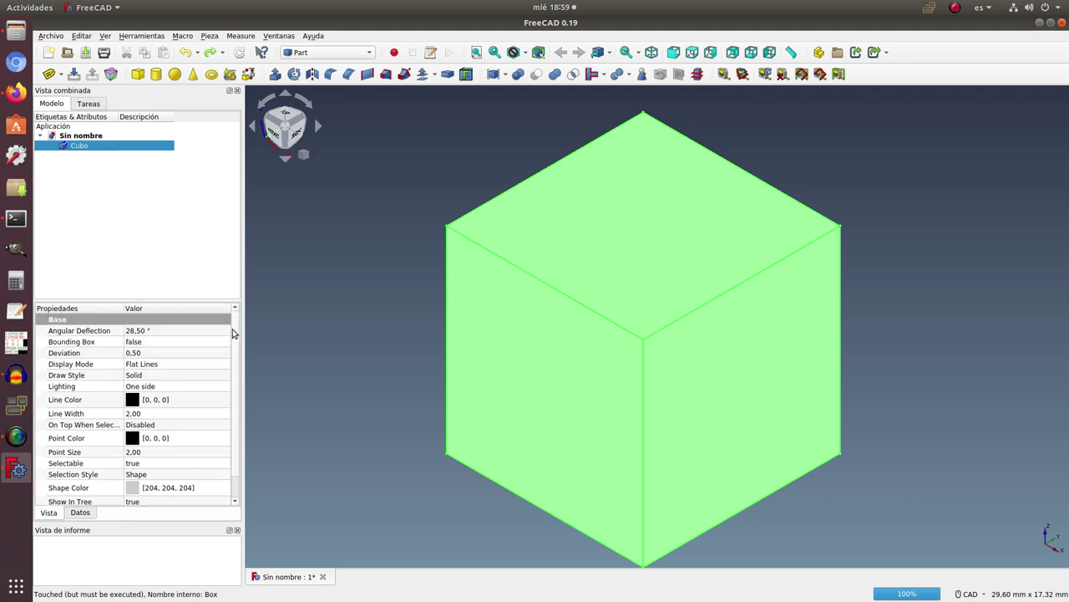
scroll(237, 405, "down", 2)
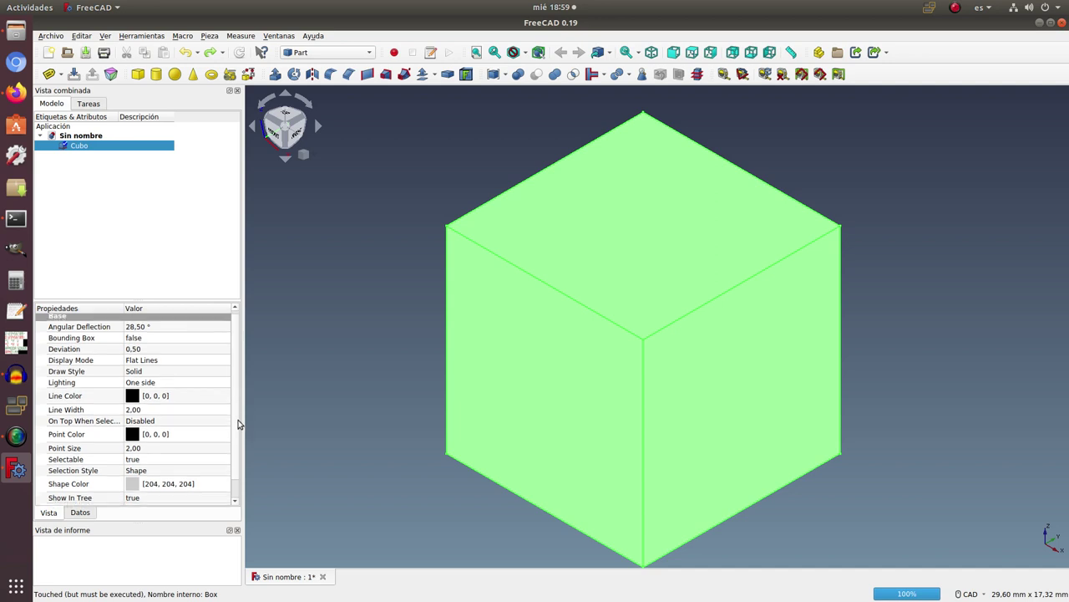
left_click(89, 512)
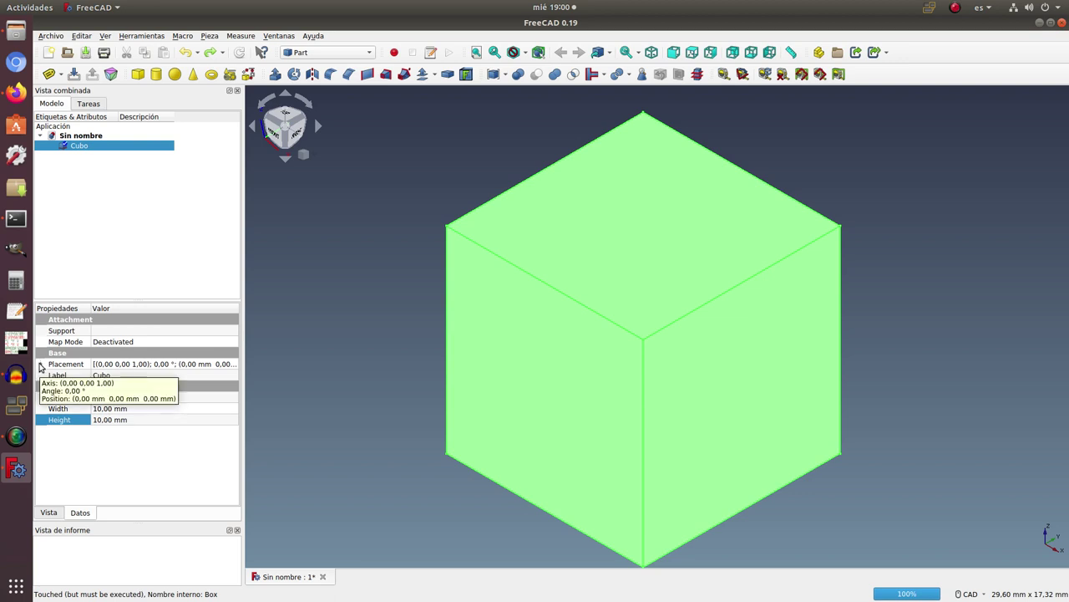
left_click(40, 366)
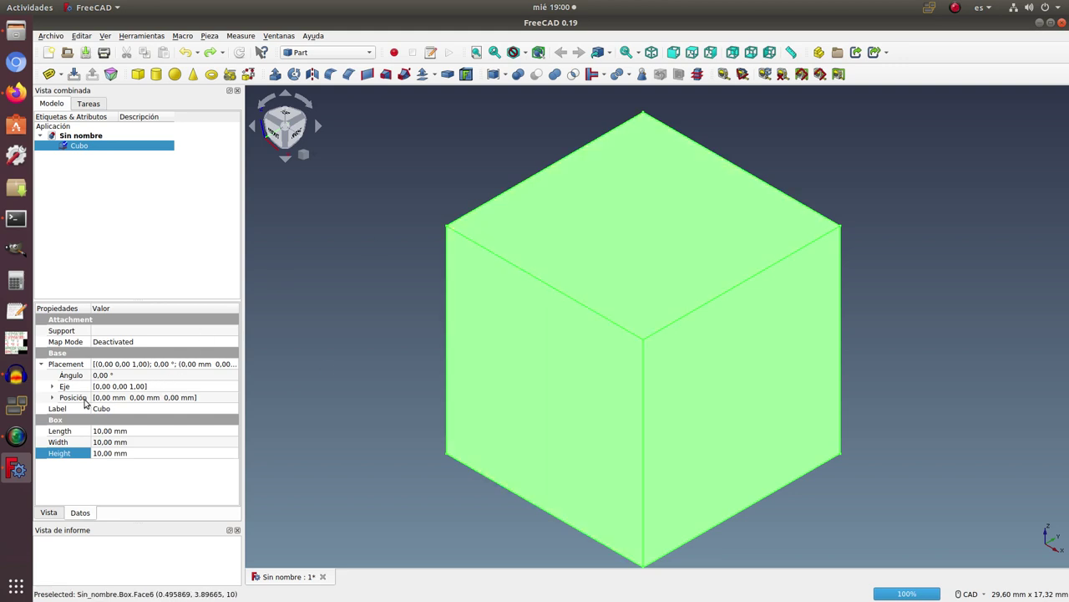
left_click(53, 398)
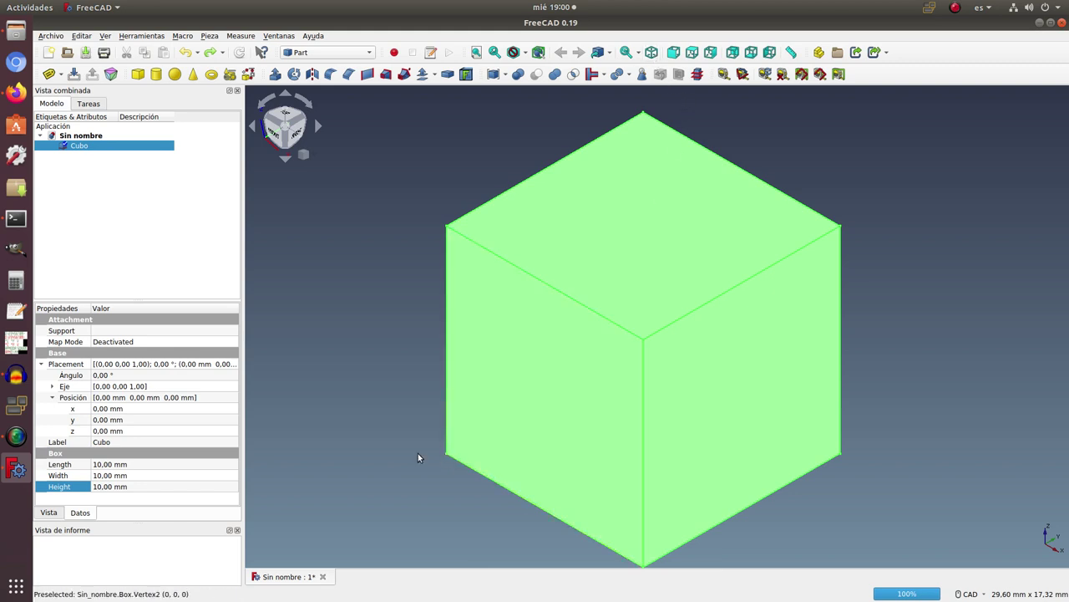
left_click(42, 365)
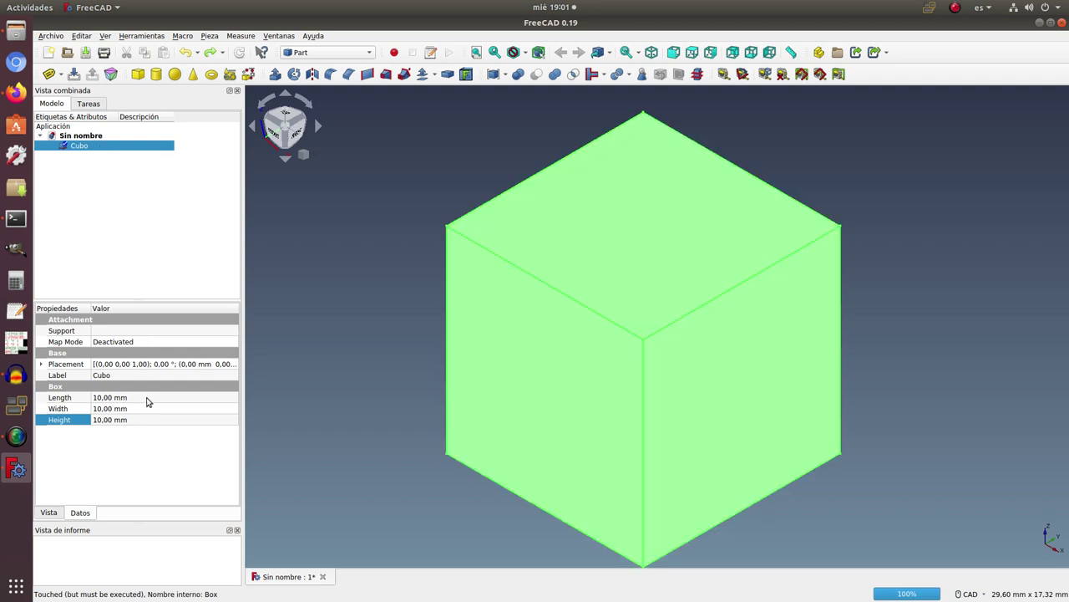
Set the cube's Length to 35 mm in the Datos tab.
left_click(148, 399)
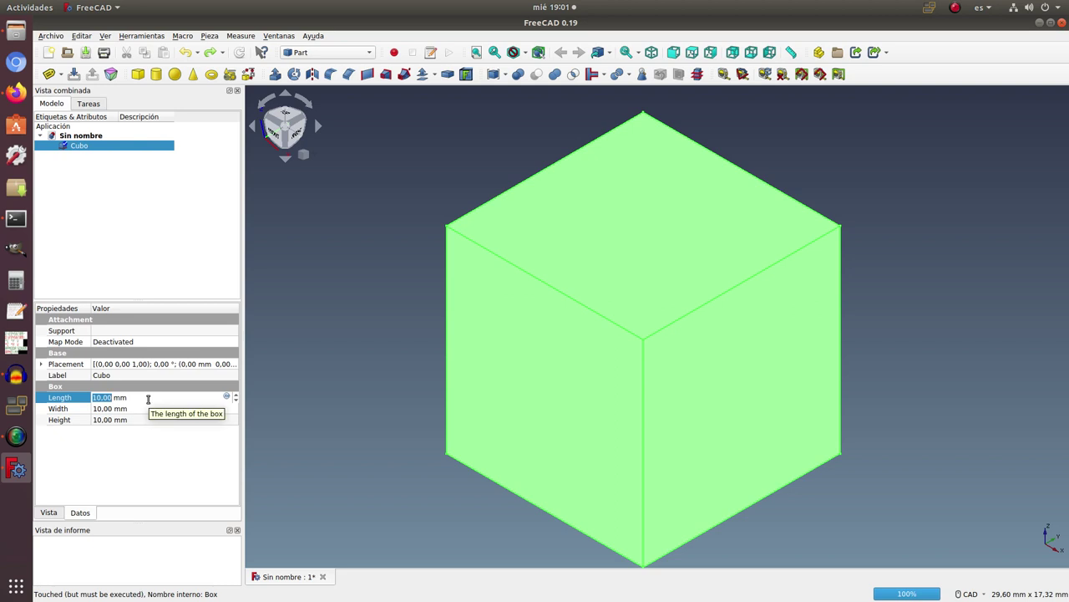
type("2")
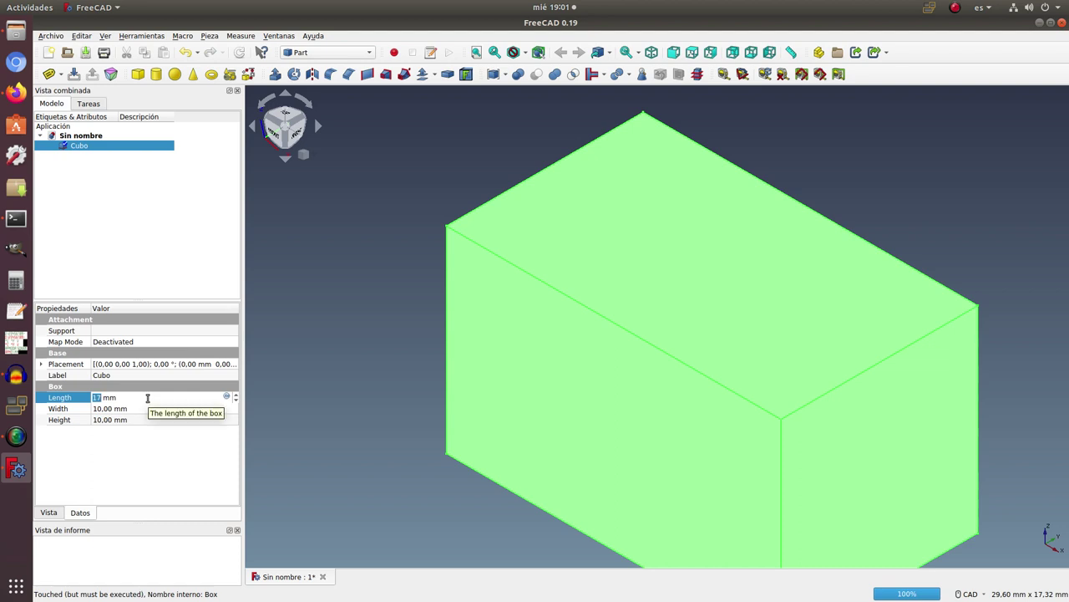
type("2")
scroll(148, 397, "up", 1)
scroll(148, 398, "up", 1)
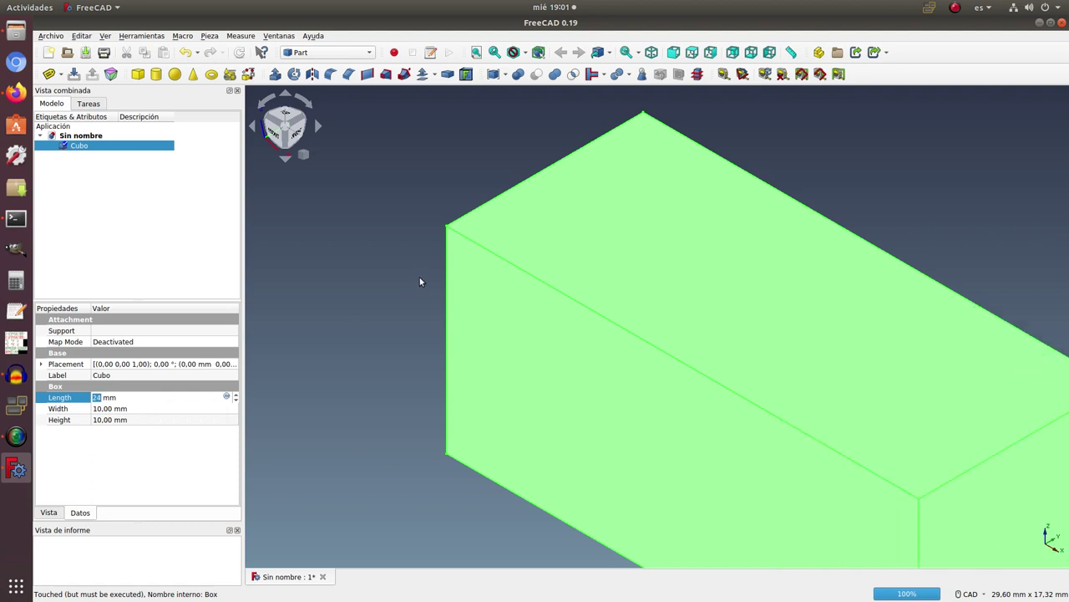
scroll(392, 286, "down", 2)
scroll(392, 285, "down", 2)
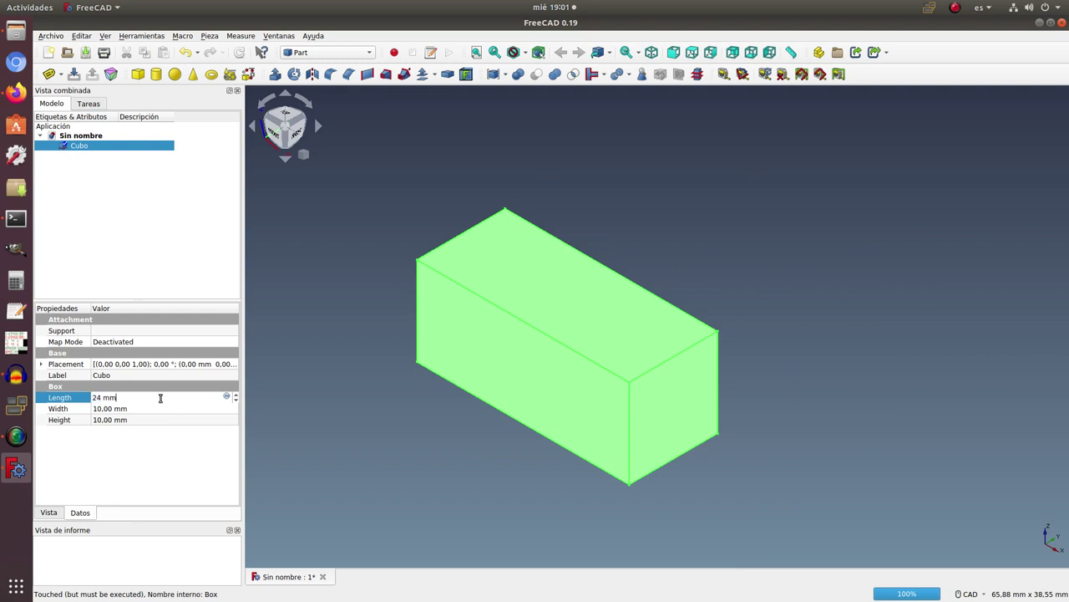
scroll(161, 398, "up", 2)
scroll(160, 398, "up", 1)
scroll(161, 398, "up", 2)
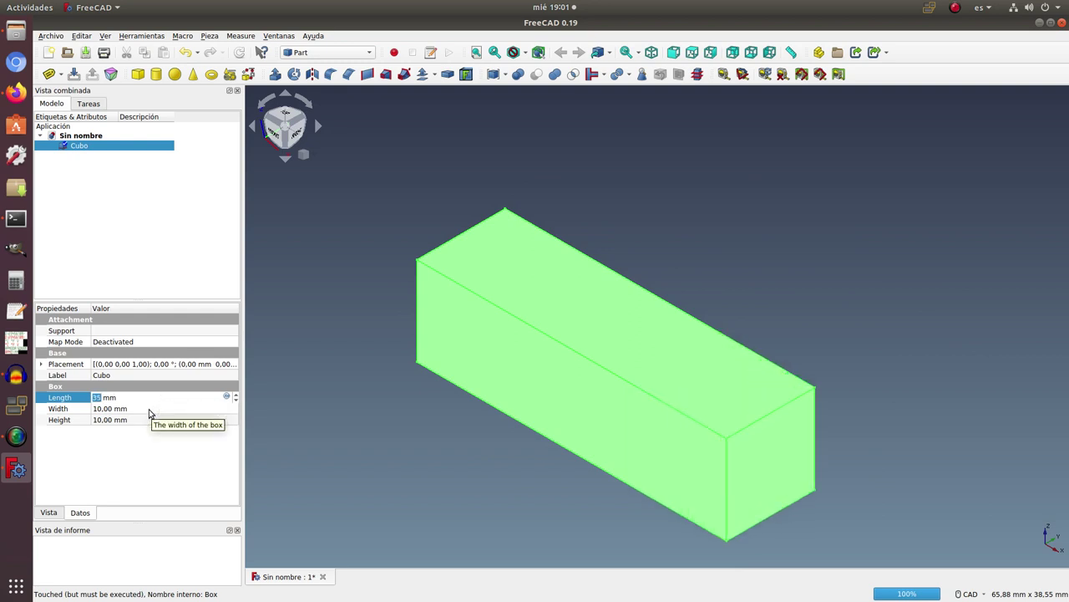
Set the cube's Width to 13 mm with the spin field.
left_click(150, 409)
scroll(150, 409, "down", 3)
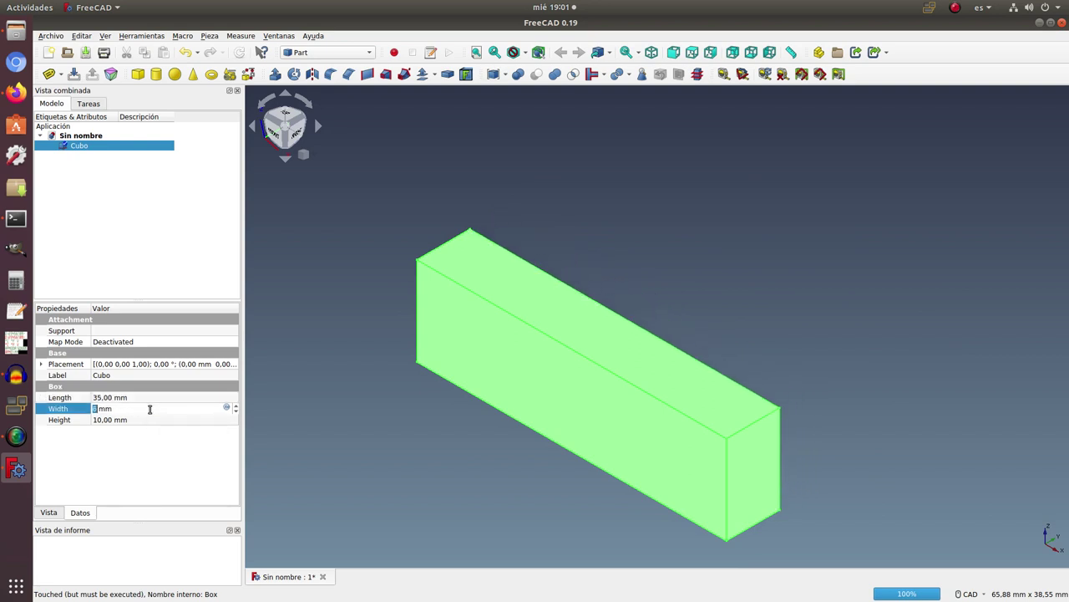
scroll(150, 408, "down", 3)
scroll(150, 409, "down", 1)
scroll(149, 408, "down", 1)
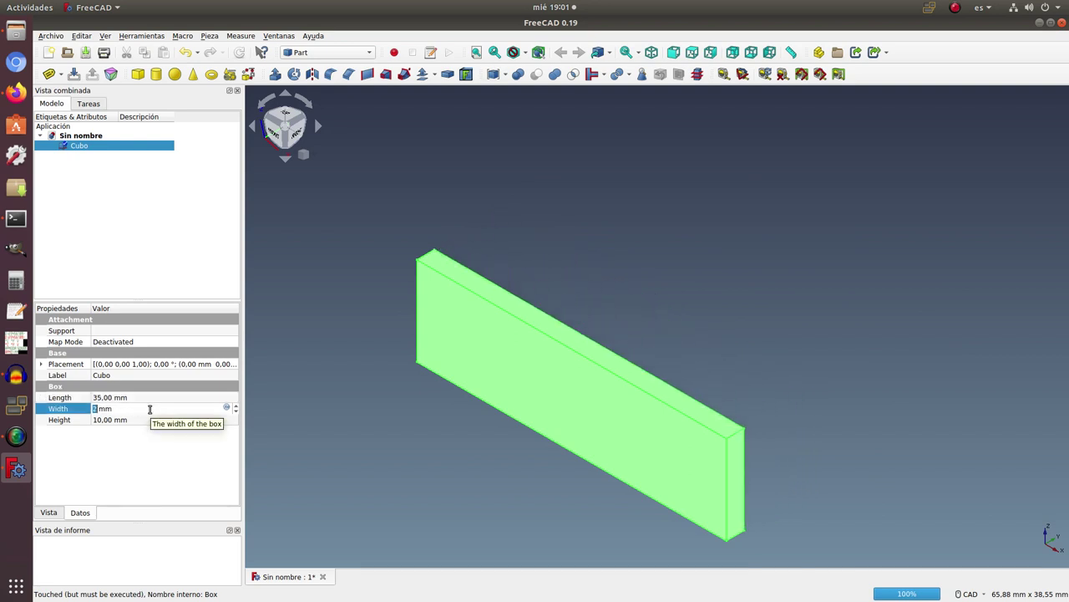
scroll(149, 409, "down", 1)
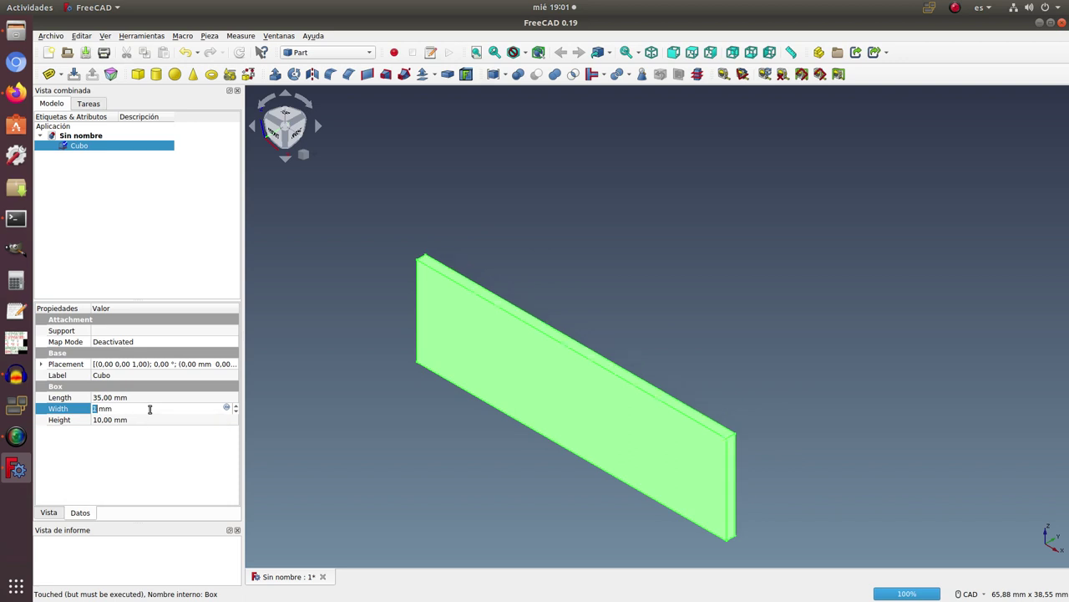
scroll(149, 408, "up", 7)
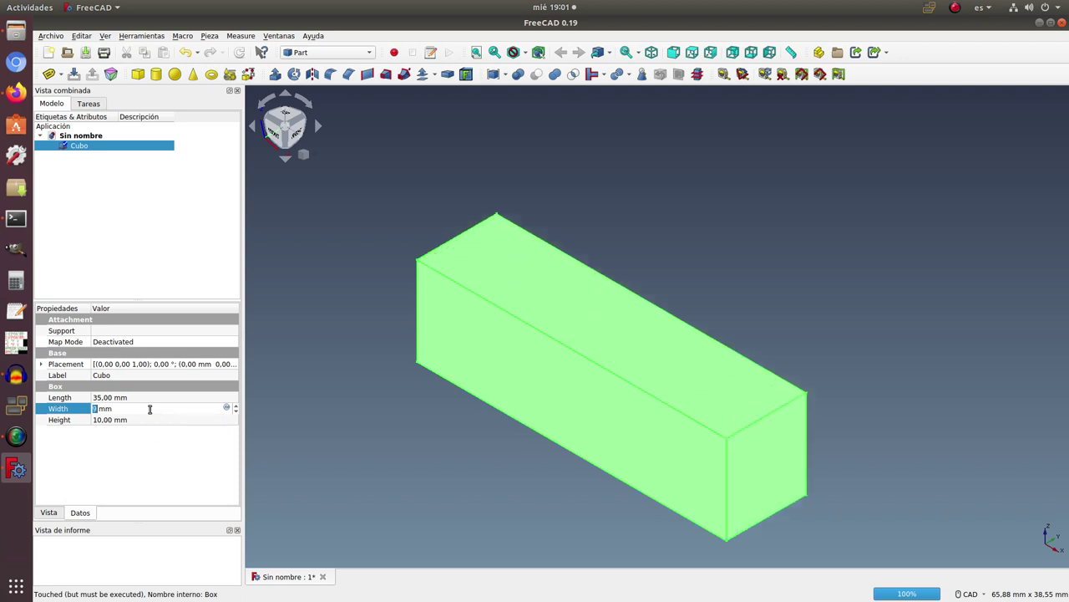
scroll(149, 409, "up", 5)
Cut the cube's Height down to 1 mm.
left_click(156, 419)
scroll(157, 419, "down", 2)
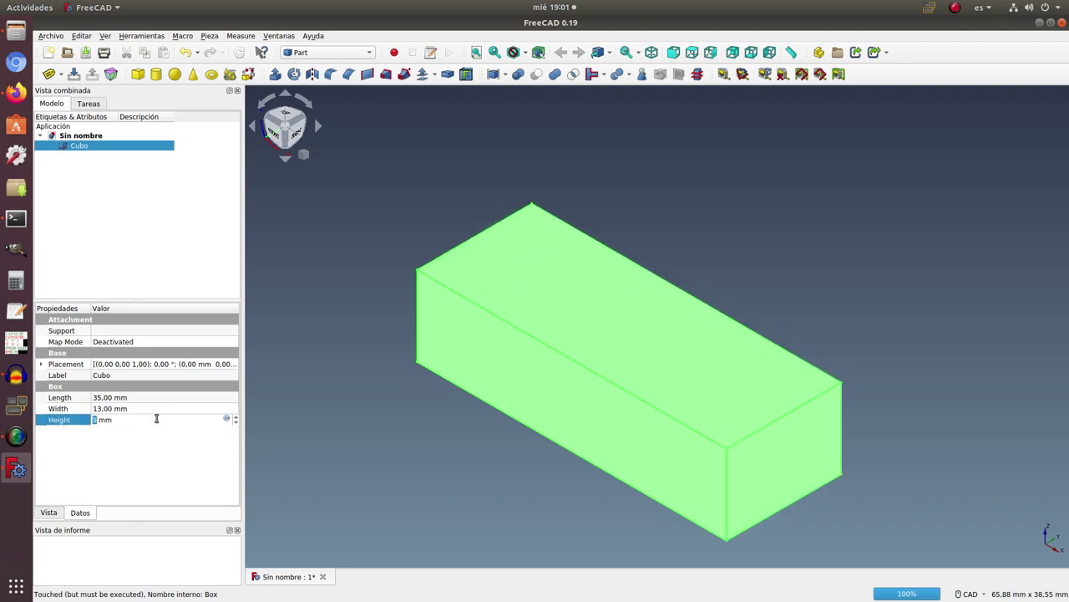
scroll(156, 418, "down", 4)
scroll(156, 418, "down", 3)
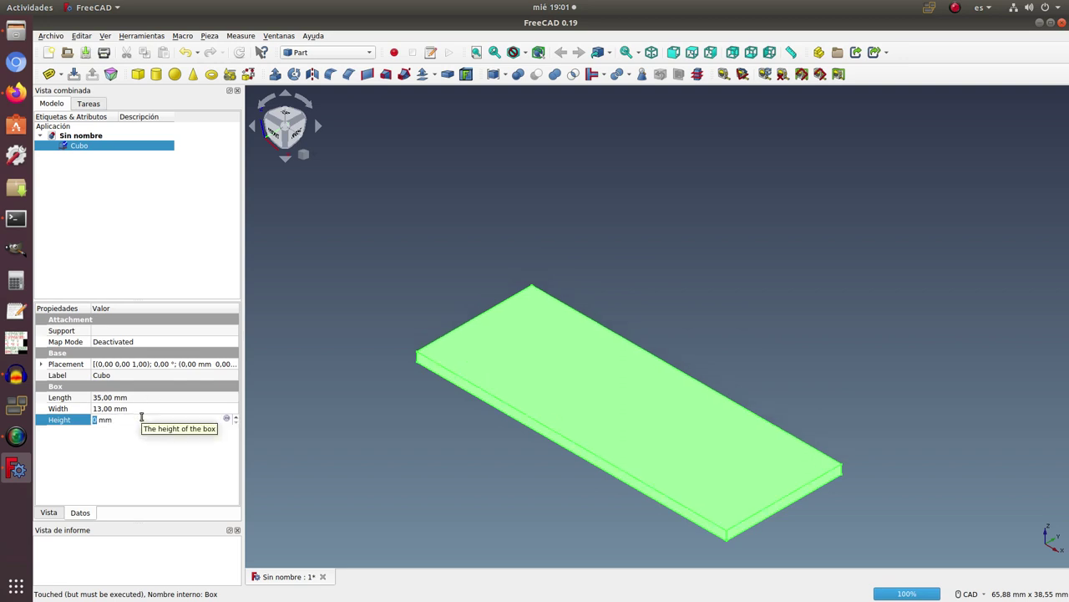
type("0")
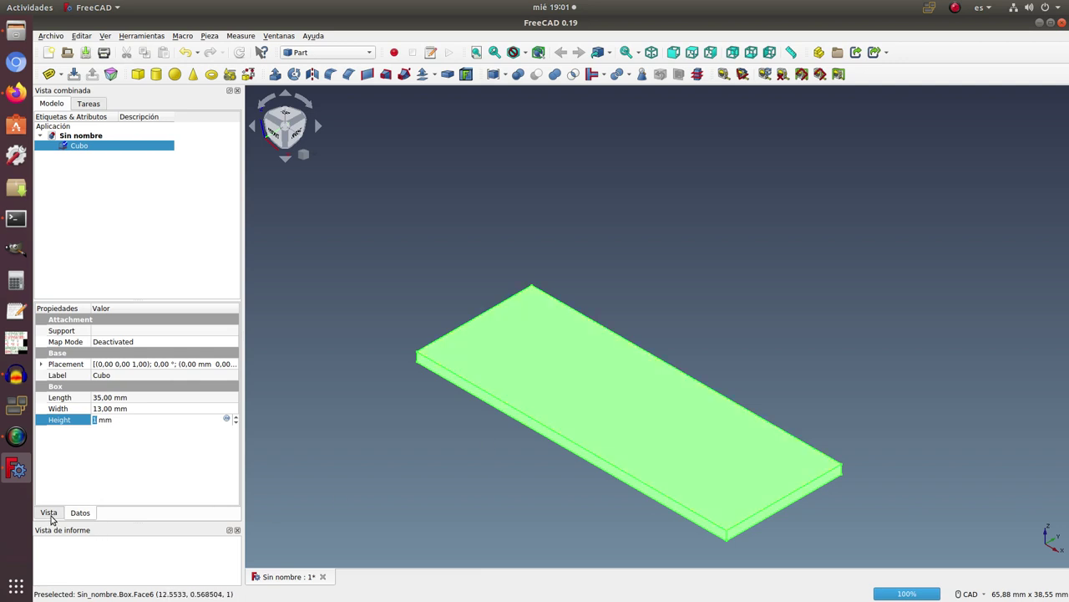
Reselect the Cubo plate and show its Vista display properties down to Transparency.
left_click(432, 260)
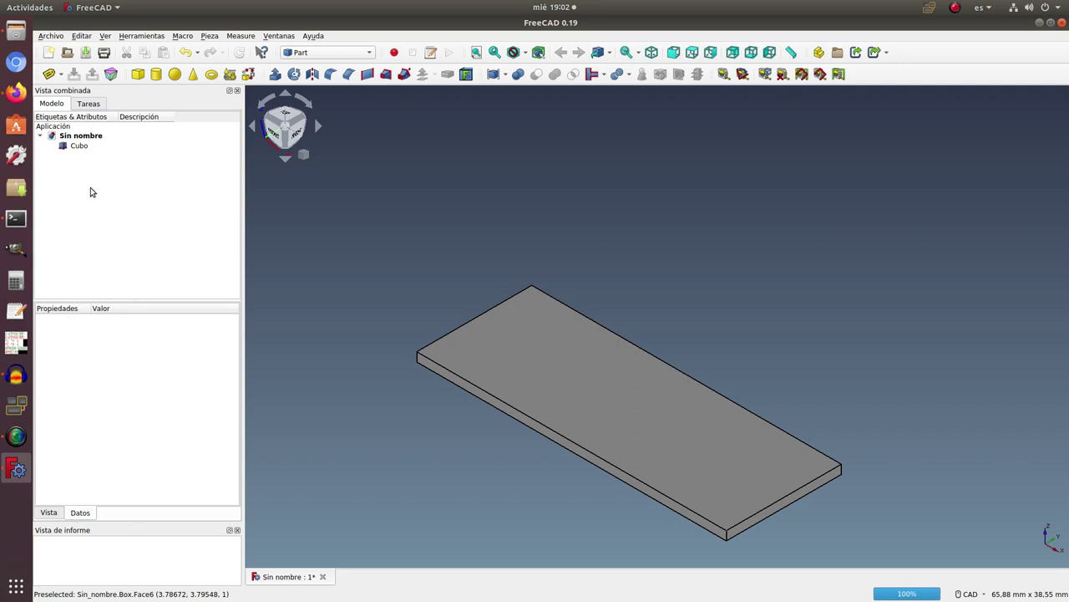
left_click(87, 147)
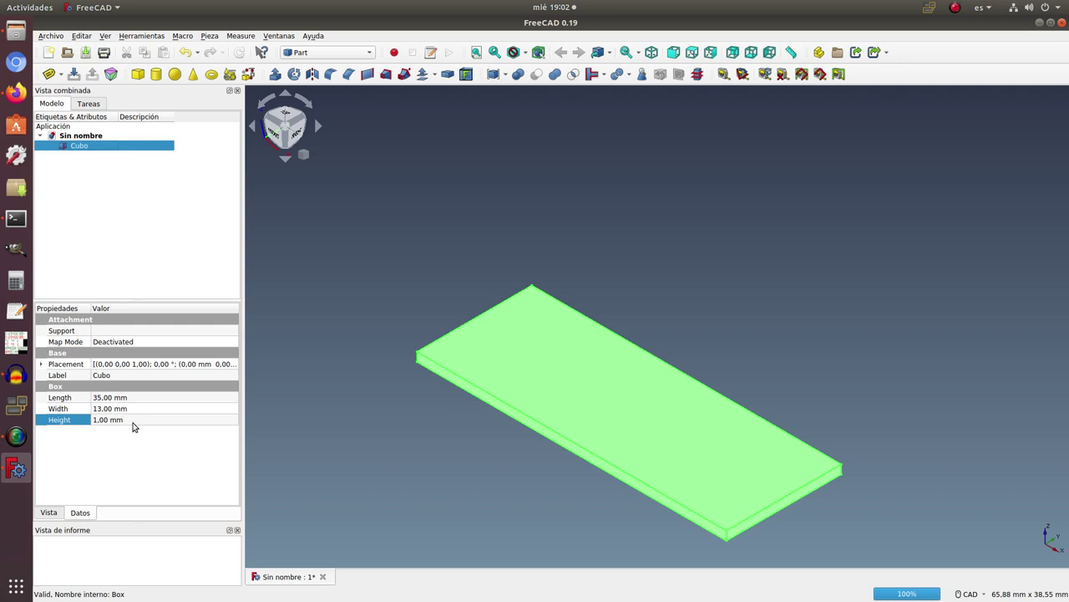
left_click(52, 515)
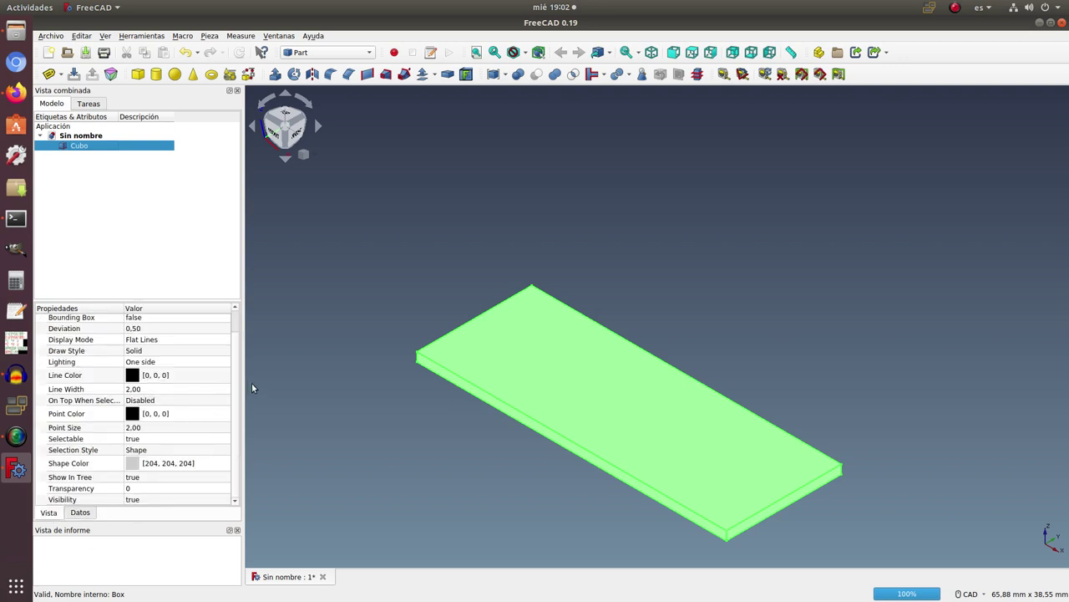
scroll(237, 322, "up", 1)
scroll(230, 451, "down", 1)
Set the plate's Transparency to 80 and orbit the view to inspect it.
left_click(187, 487)
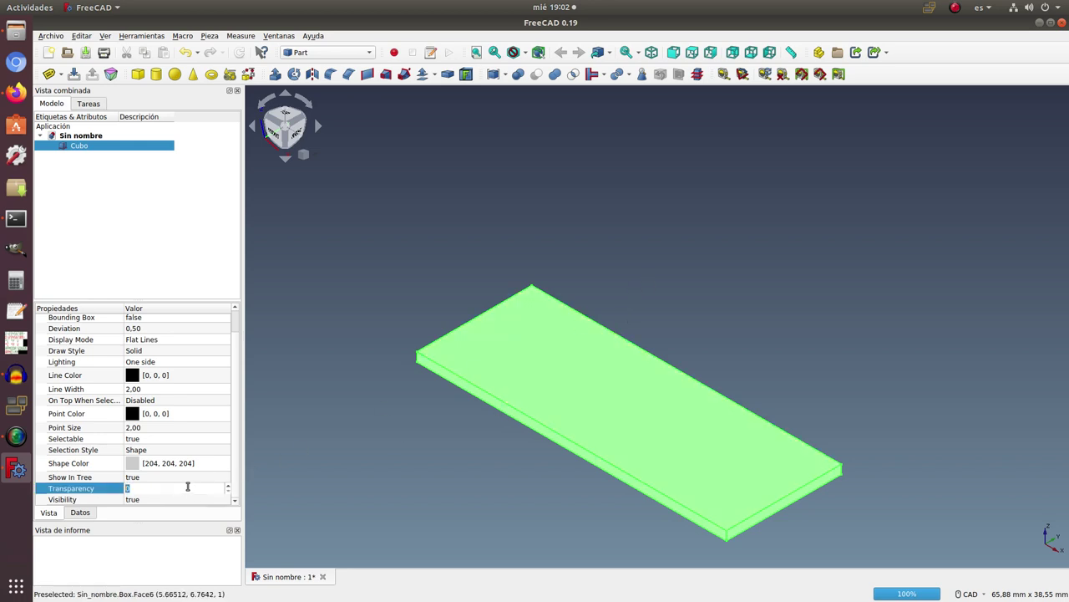
scroll(188, 487, "up", 3)
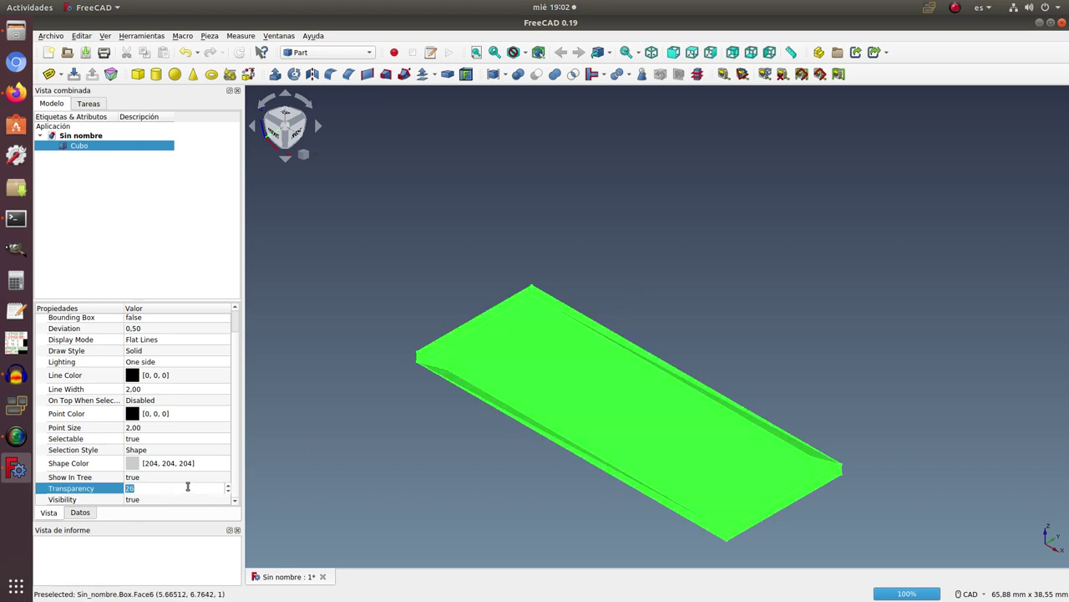
type("80")
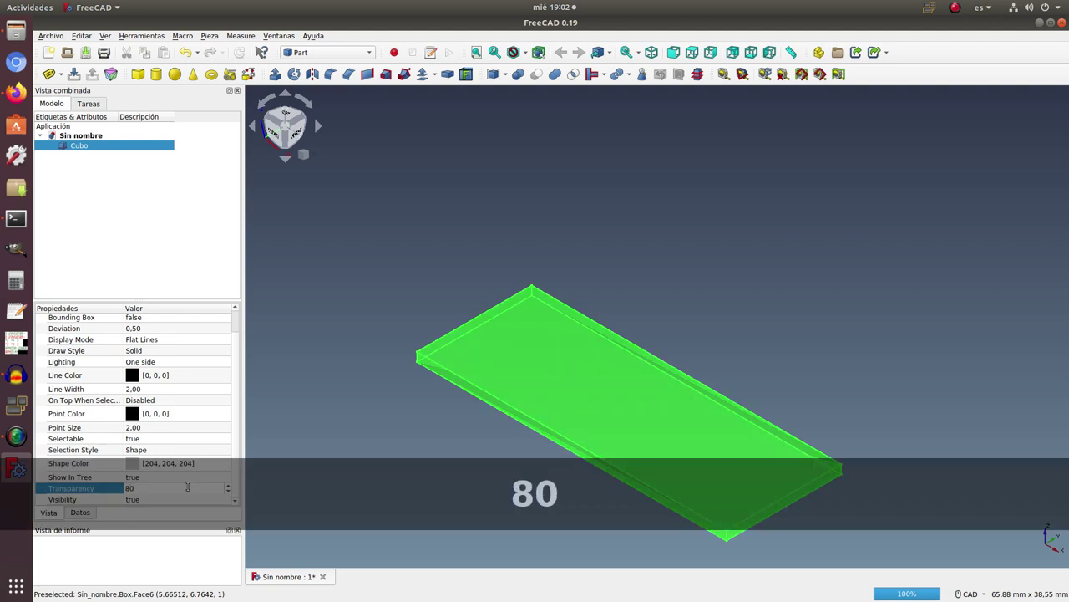
left_click(667, 215)
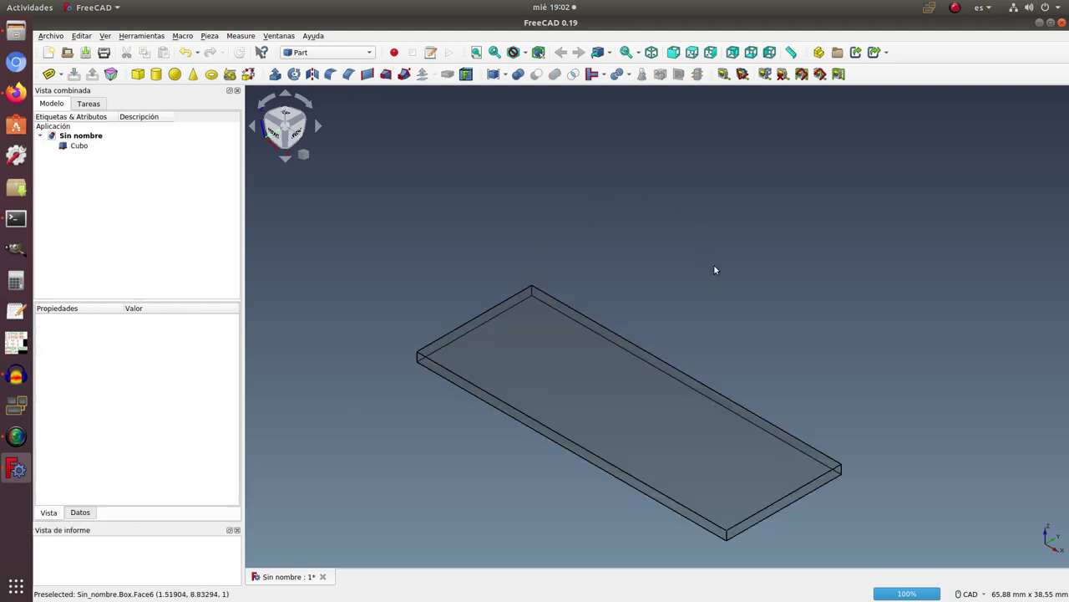
mouse_move(795, 301)
middle_mouse_down()
mouse_move(537, 425)
mouse_move(416, 371)
mouse_move(684, 411)
mouse_move(774, 309)
mouse_move(794, 325)
mouse_move(604, 160)
mouse_move(570, 210)
middle_mouse_up()
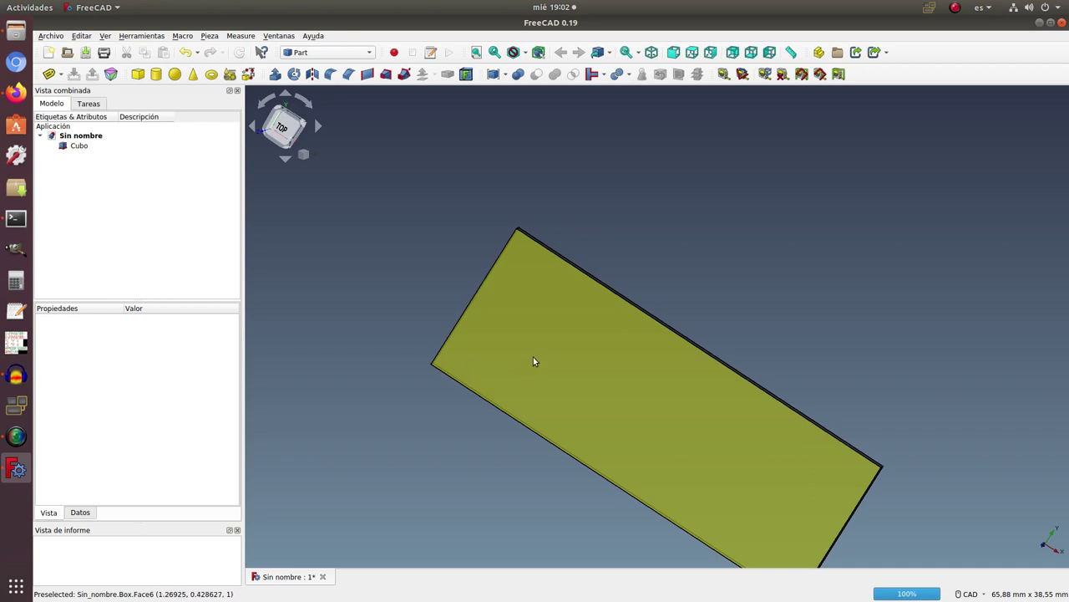
middle_click_drag(533, 357, 691, 230)
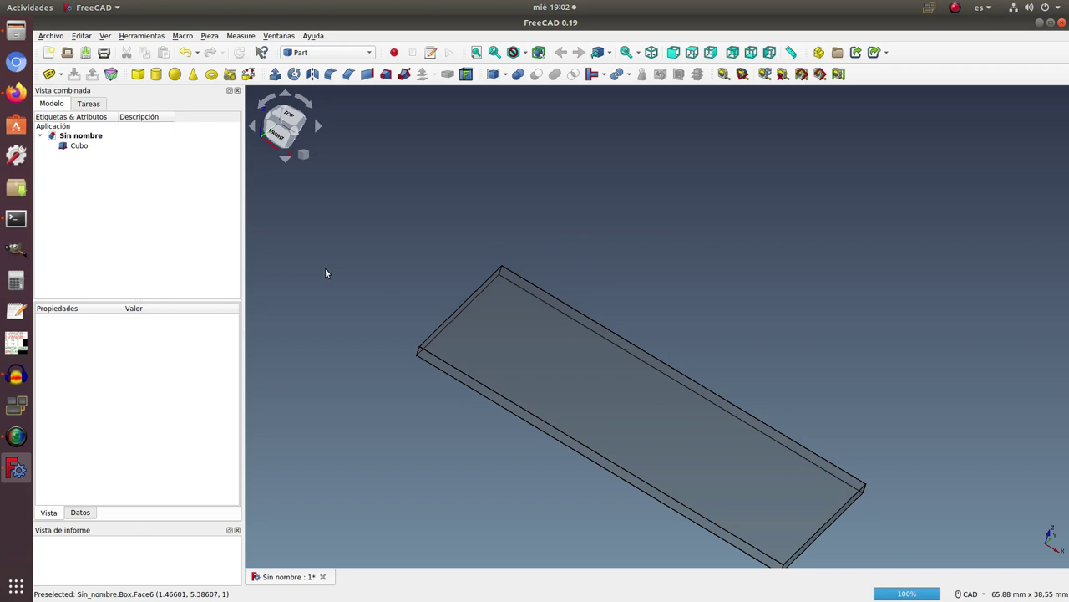
Reselect Cubo and restore its Transparency to 0.
left_click(79, 147)
scroll(154, 443, "down", 1)
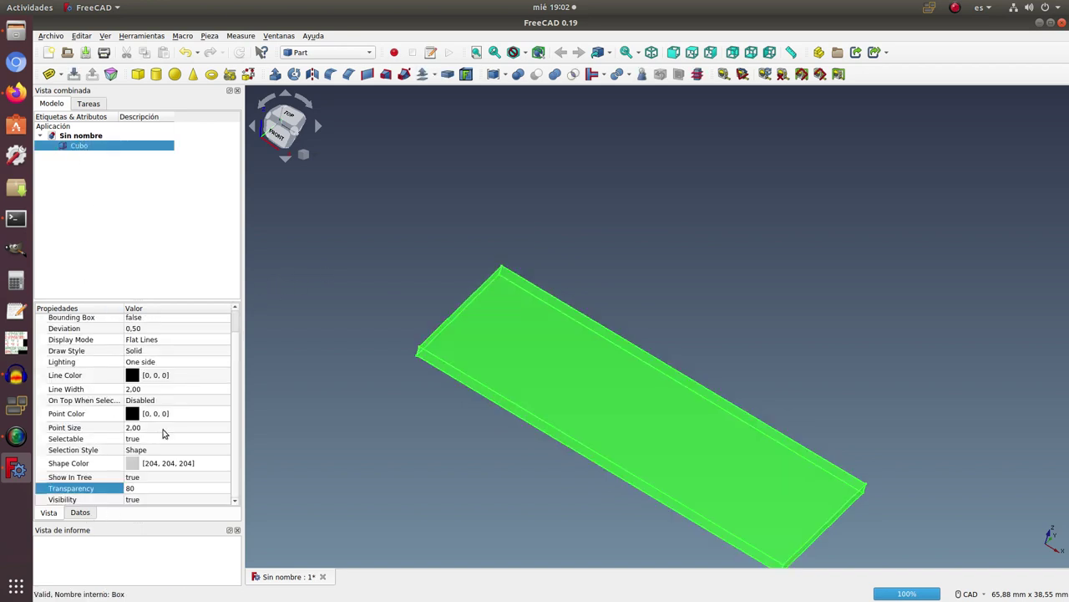
left_click(149, 487)
type("0")
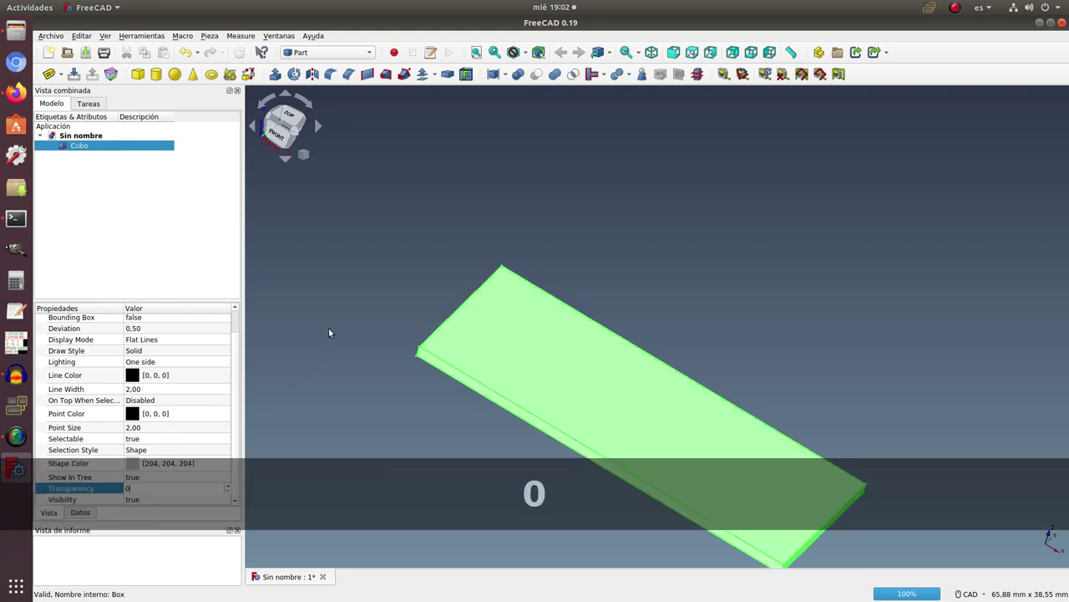
left_click(327, 330)
Reselect Cubo and start editing its Shape Color value.
left_click(87, 146)
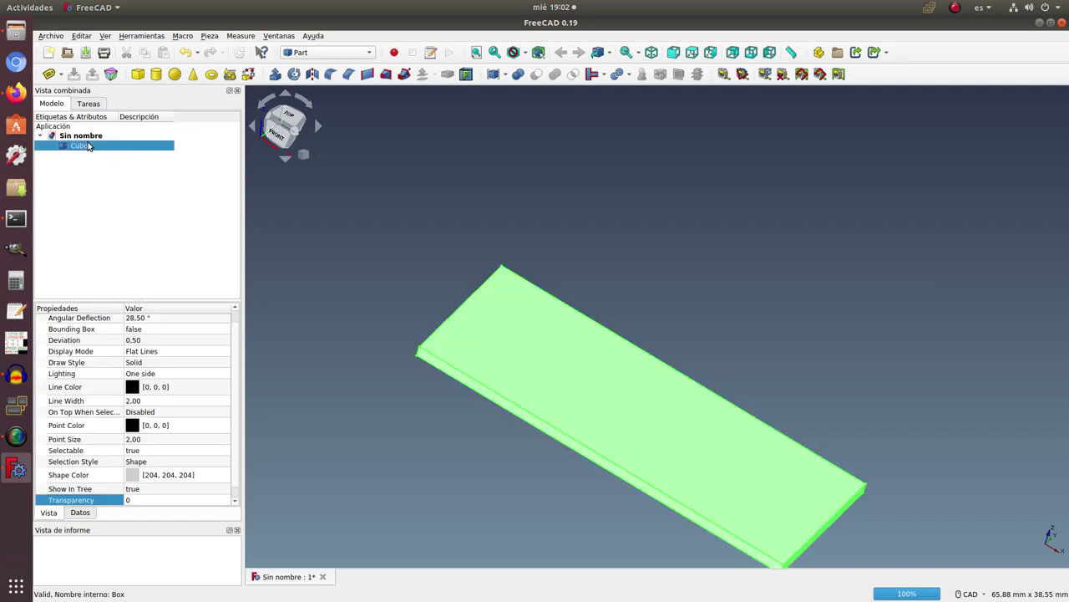
scroll(152, 472, "down", 1)
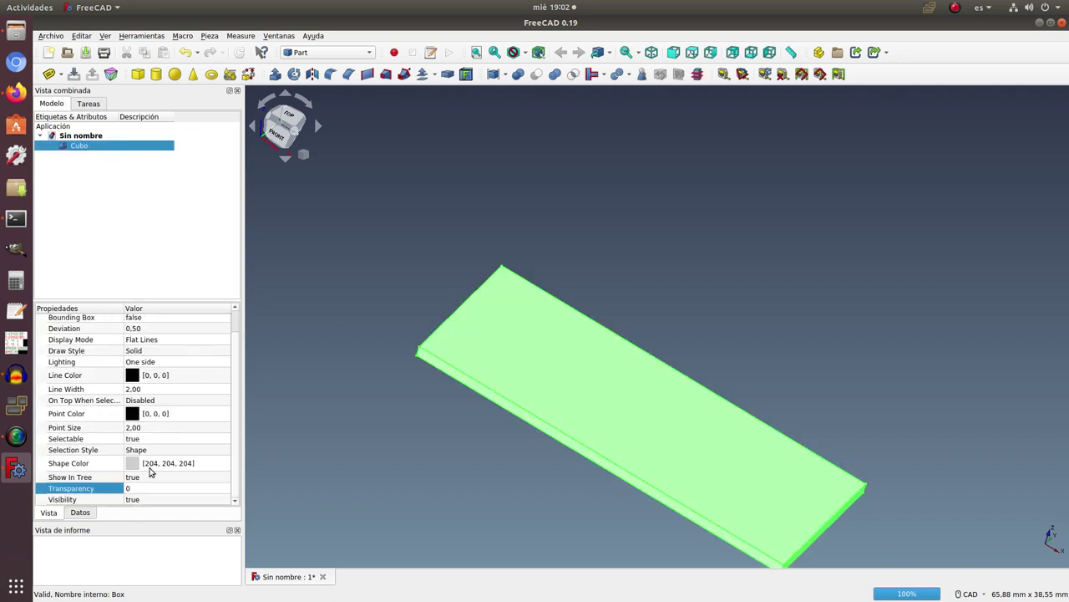
left_click(134, 469)
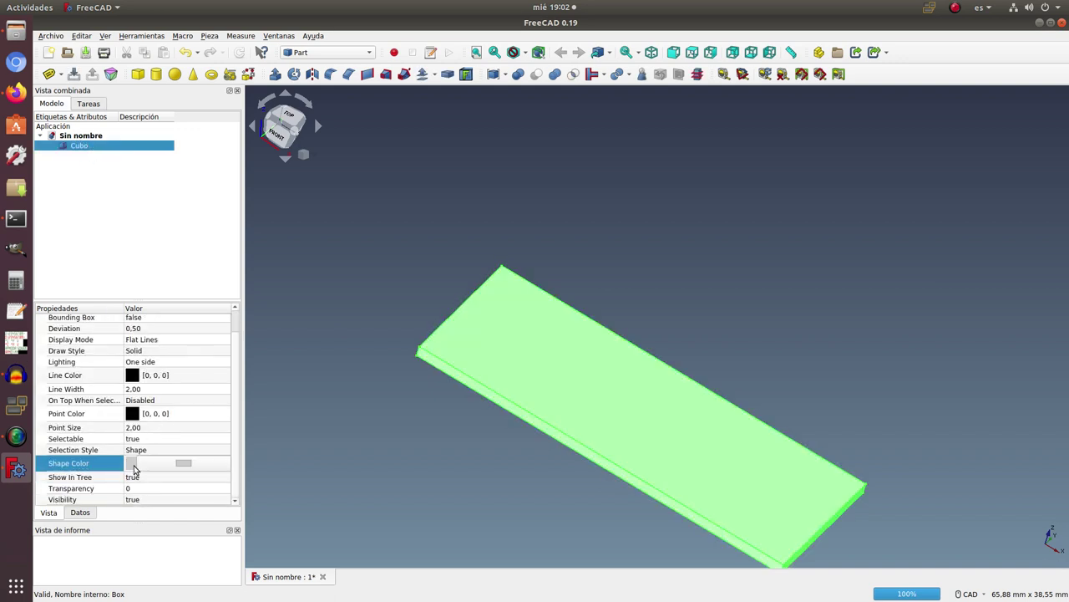
Pick blue (0, 0, 255) from the basic colours as the shape colour and inspect the plate.
left_click(184, 463)
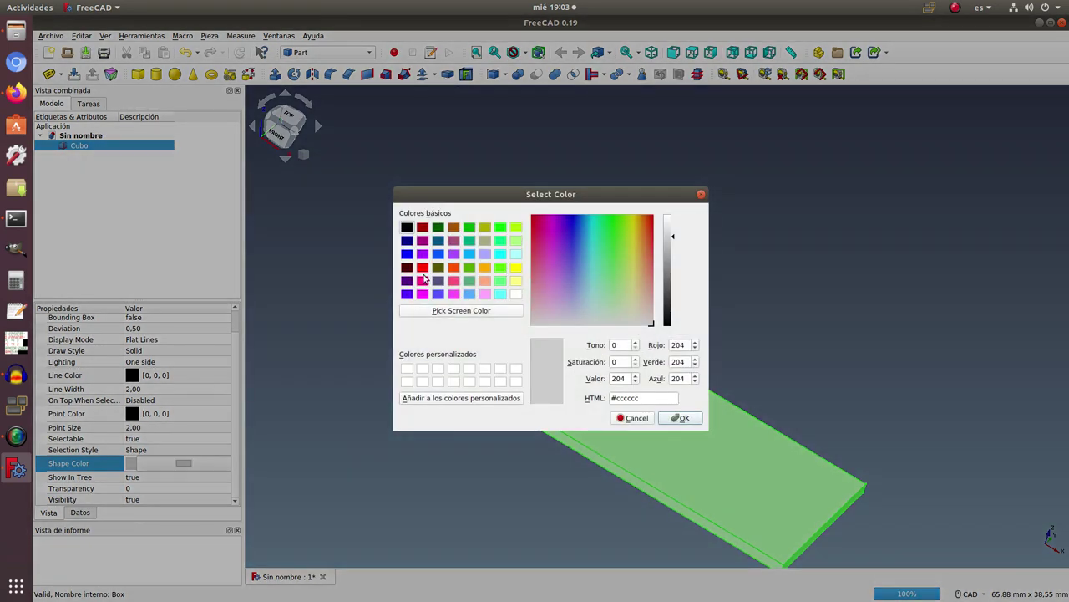
left_click(407, 254)
left_click(681, 417)
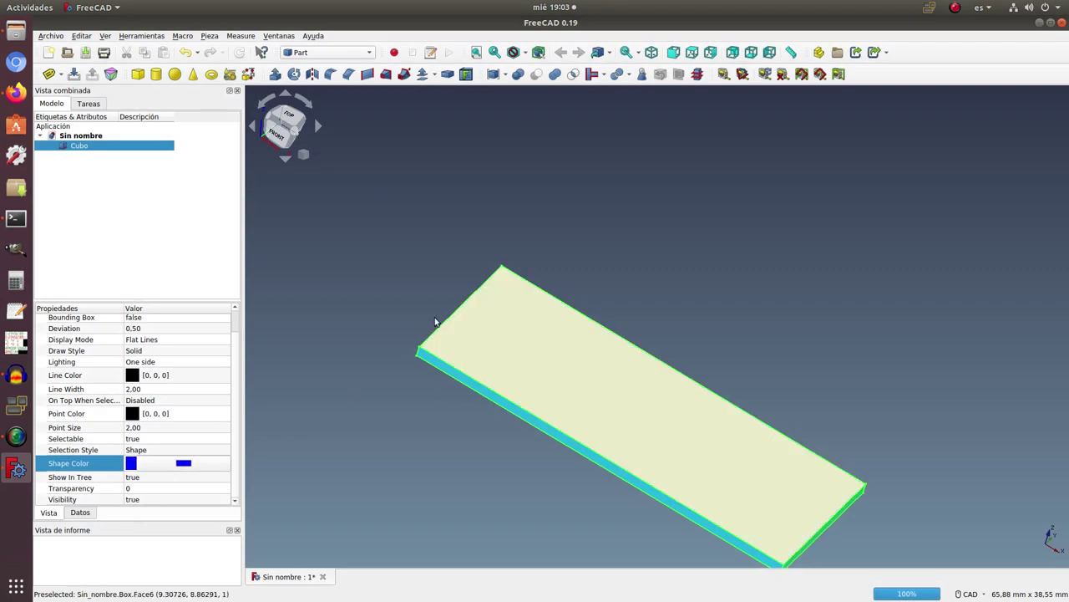
left_click(370, 254)
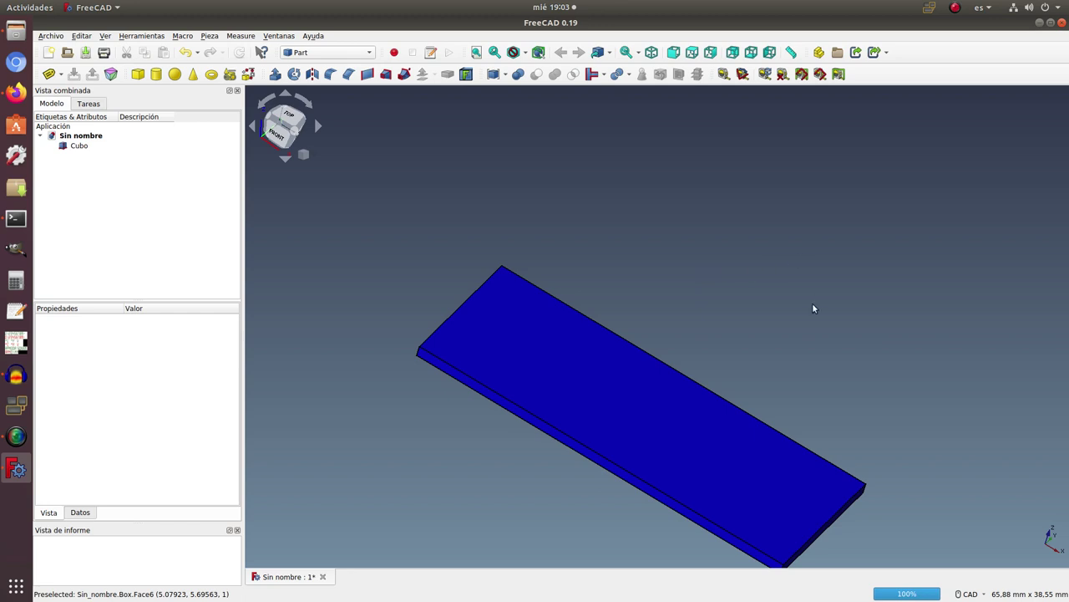
middle_click_drag(812, 309, 756, 302)
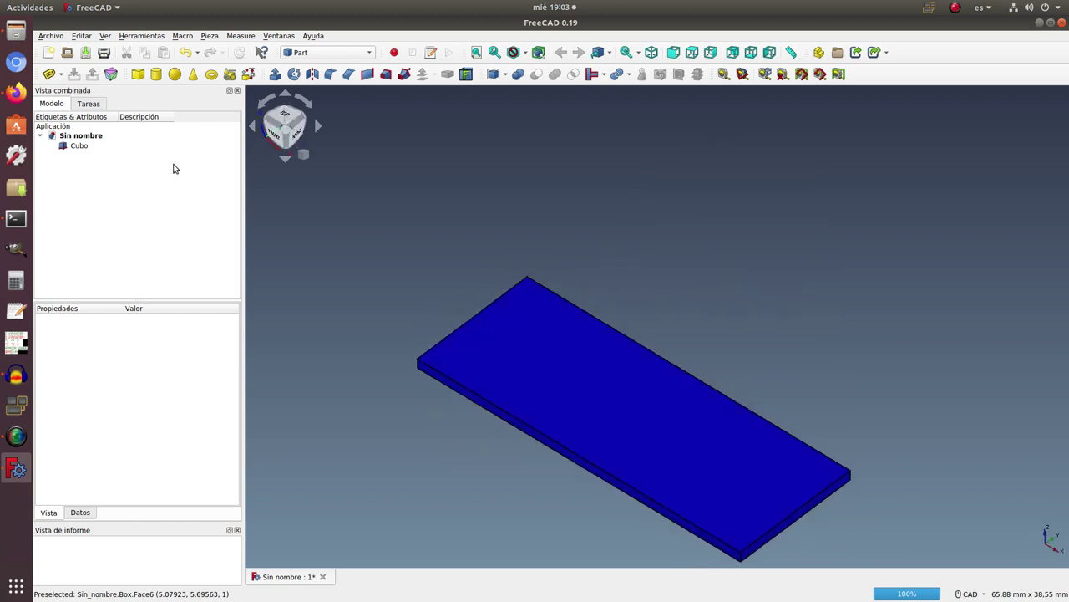
left_click(75, 149)
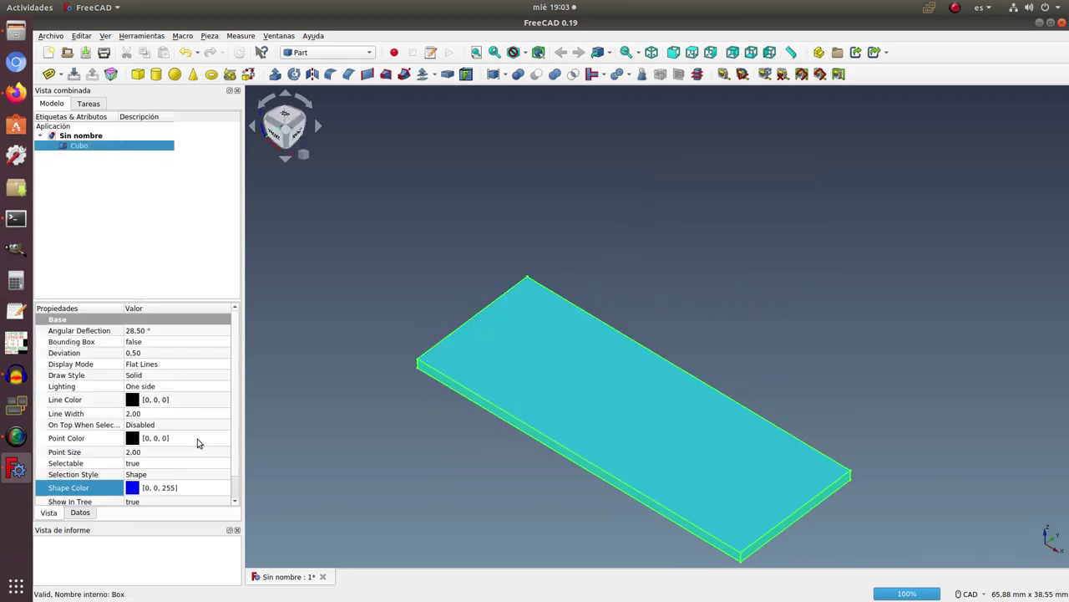
scroll(237, 388, "down", 1)
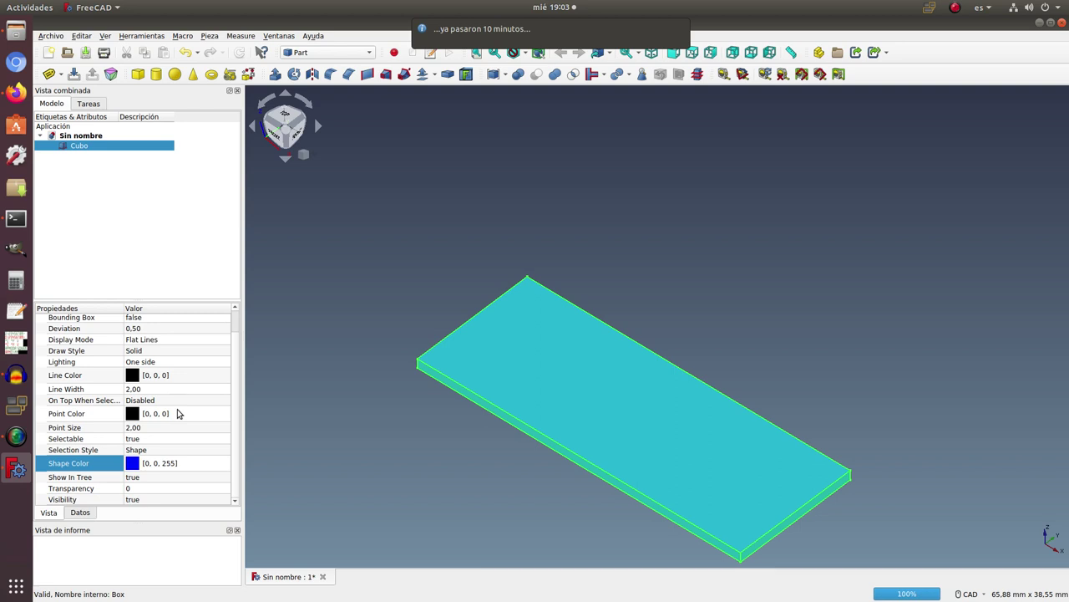
left_click(438, 189)
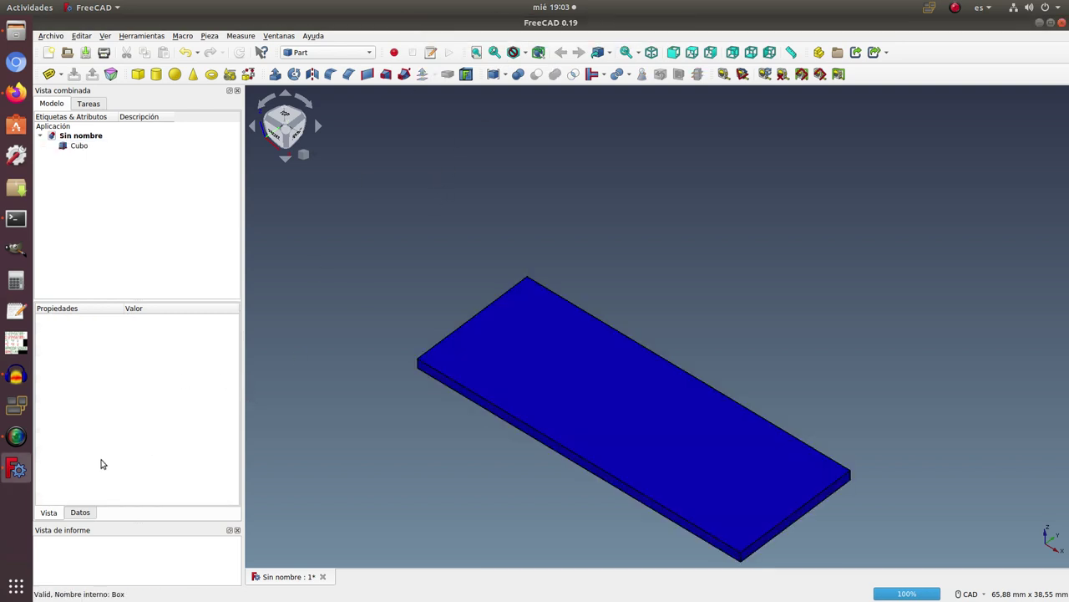
Open the Datos property tab and select Cubo to read its 35 × 13 × 1 mm Box dimensions.
left_click(80, 513)
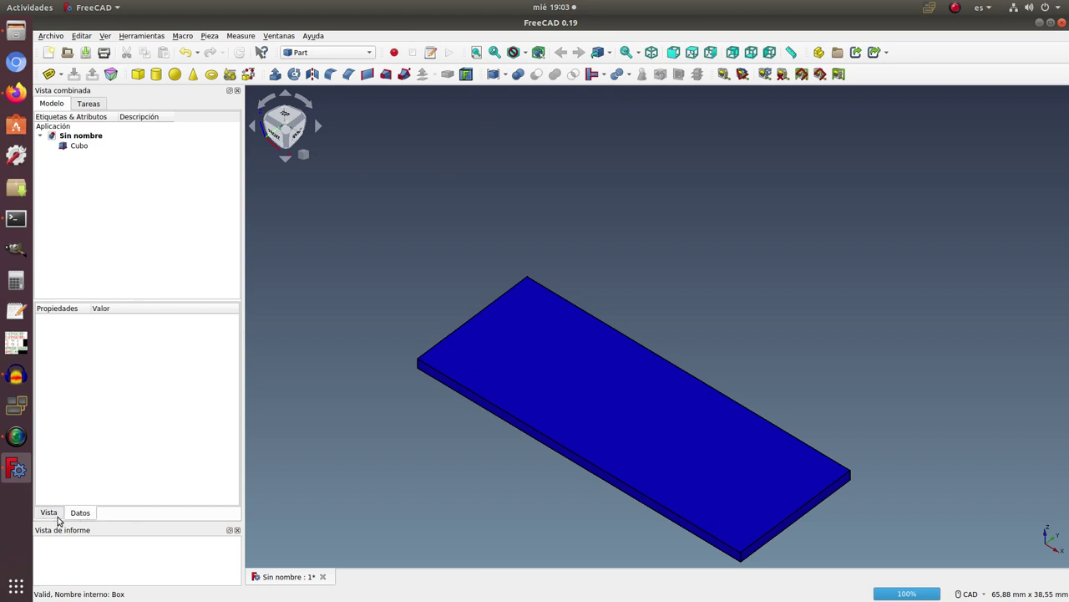
left_click(52, 516)
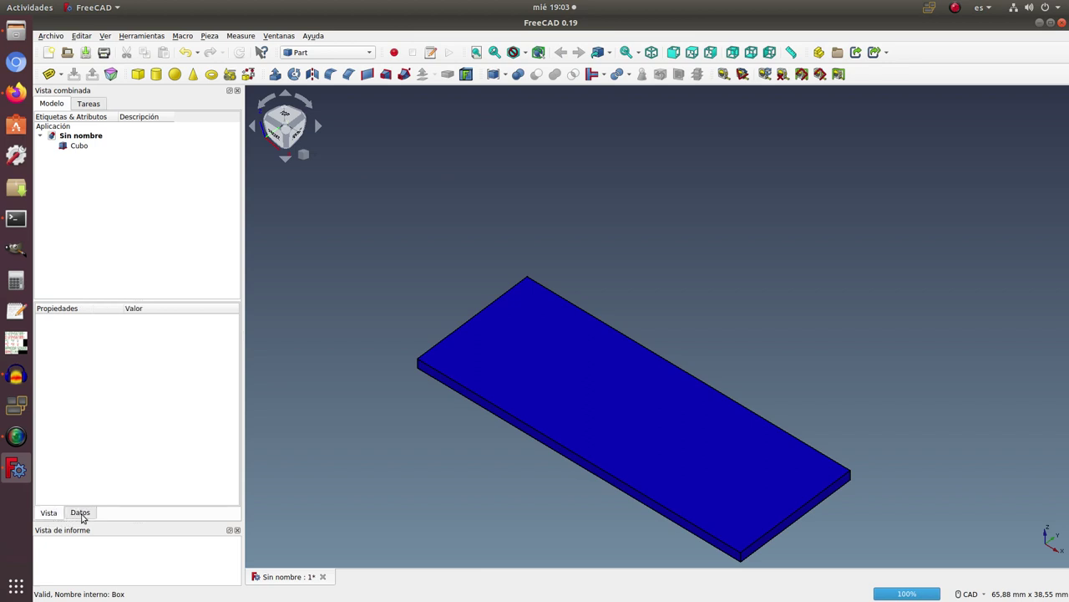
left_click(81, 515)
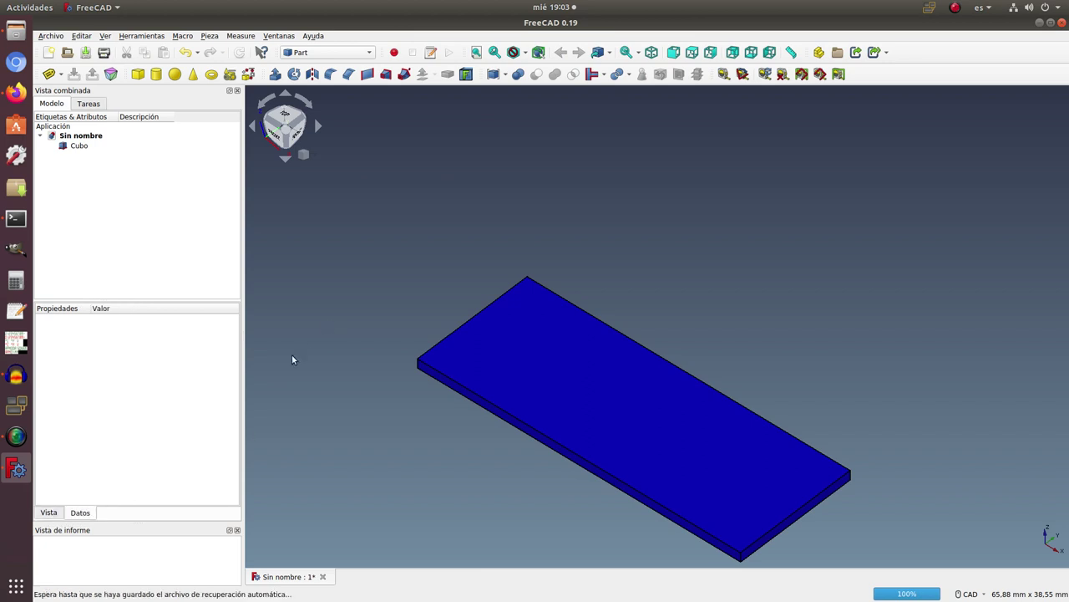
scroll(633, 143, "down", 3)
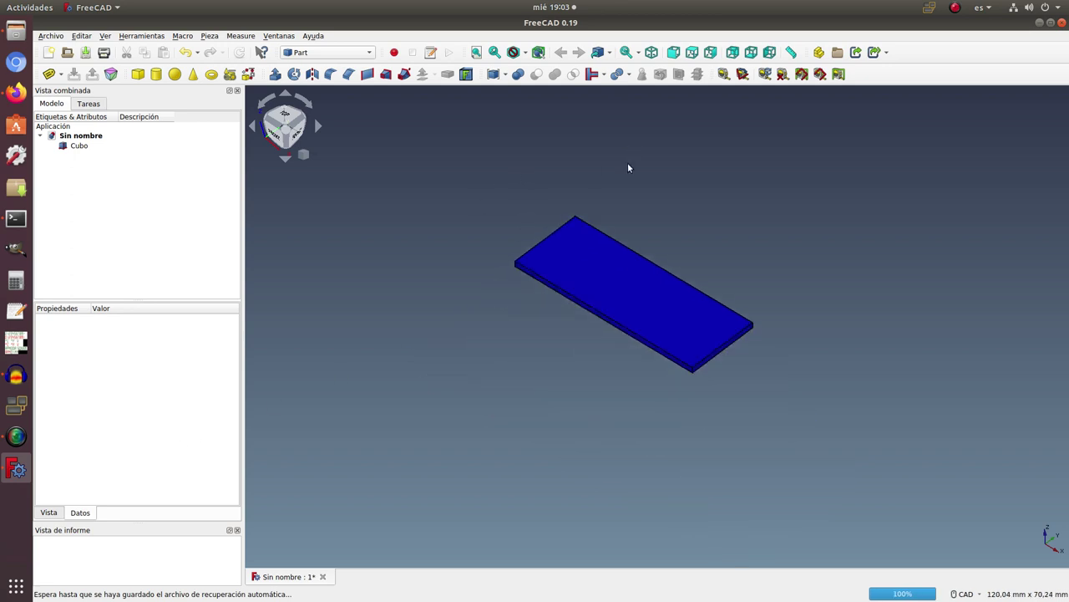
scroll(569, 255, "up", 3)
scroll(423, 223, "up", 1)
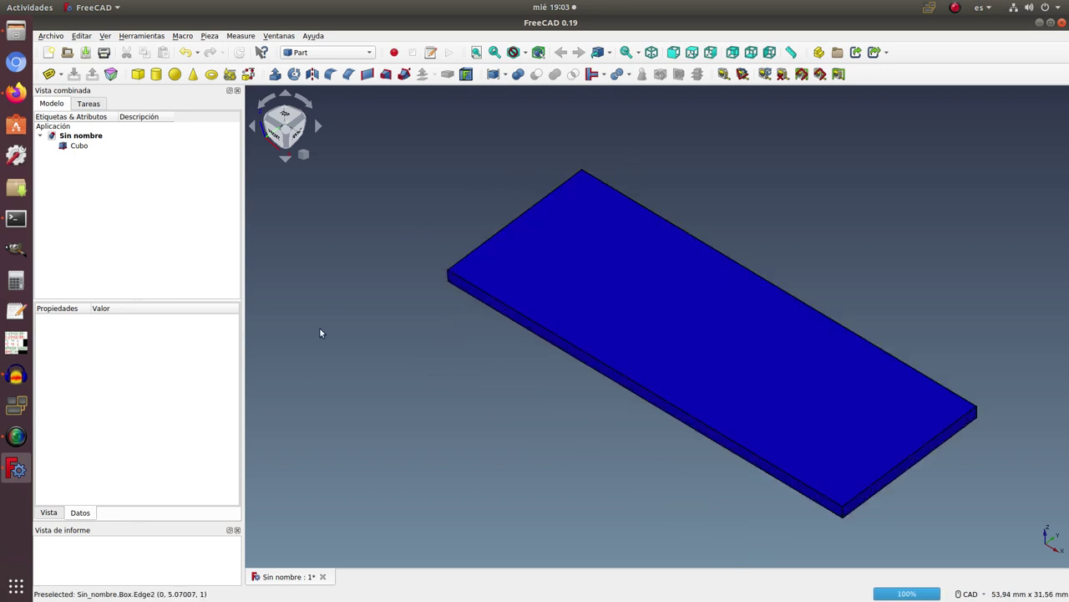
left_click(76, 146)
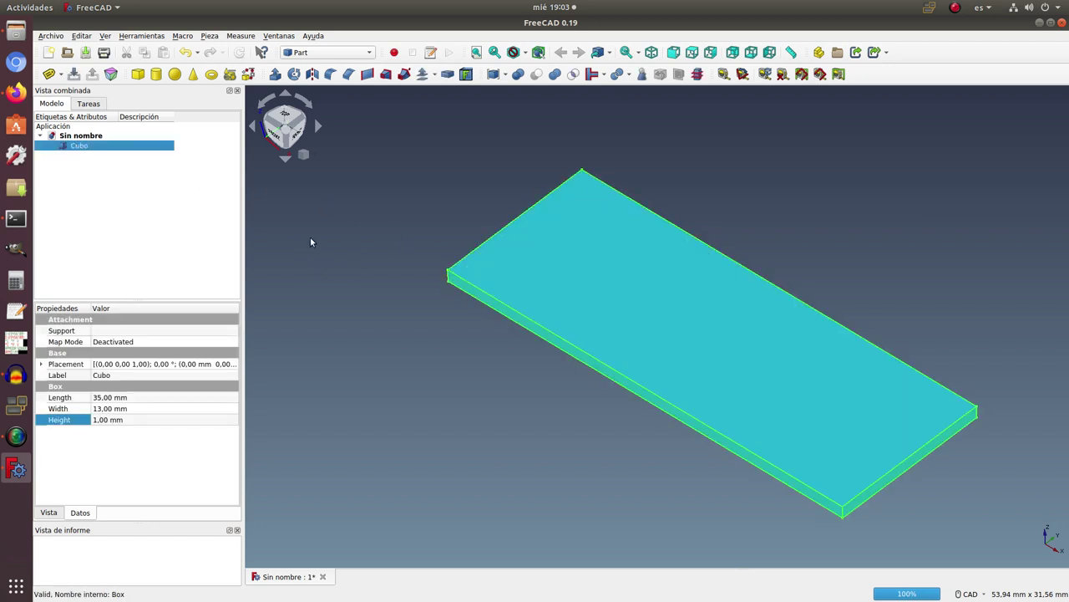
left_click(320, 237)
left_click(84, 146)
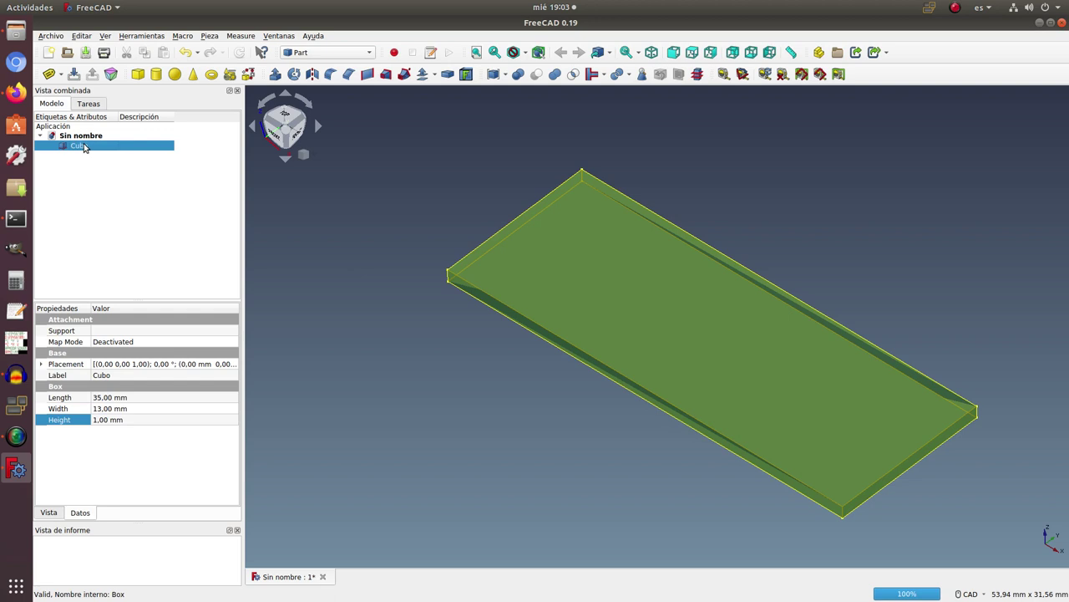
Toggle the selected Cubo plate's visibility off with Space, leaving the 3D view empty.
key("space")
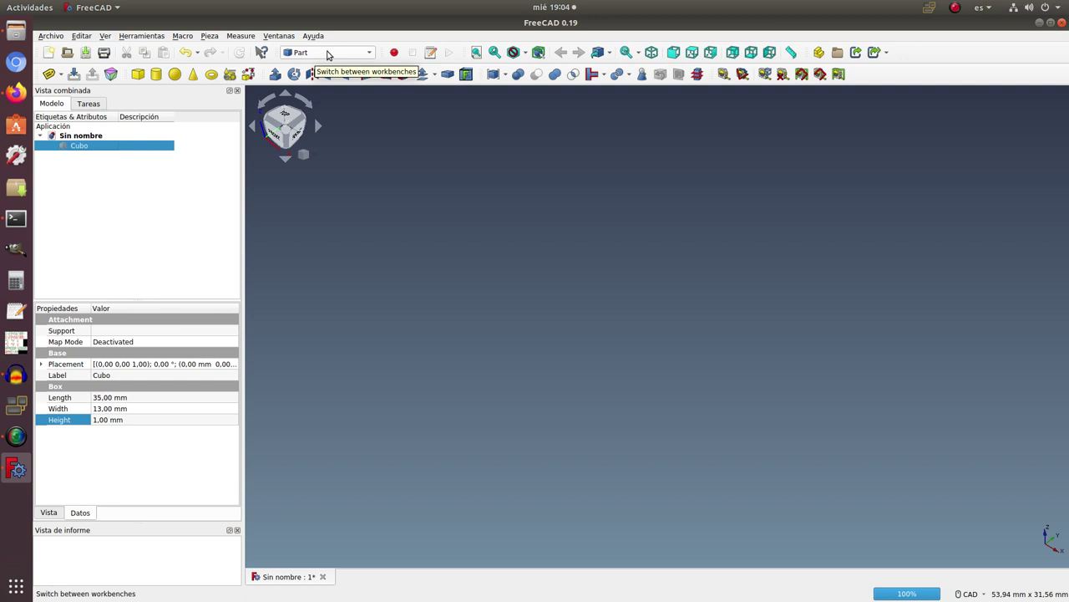
left_click(328, 55)
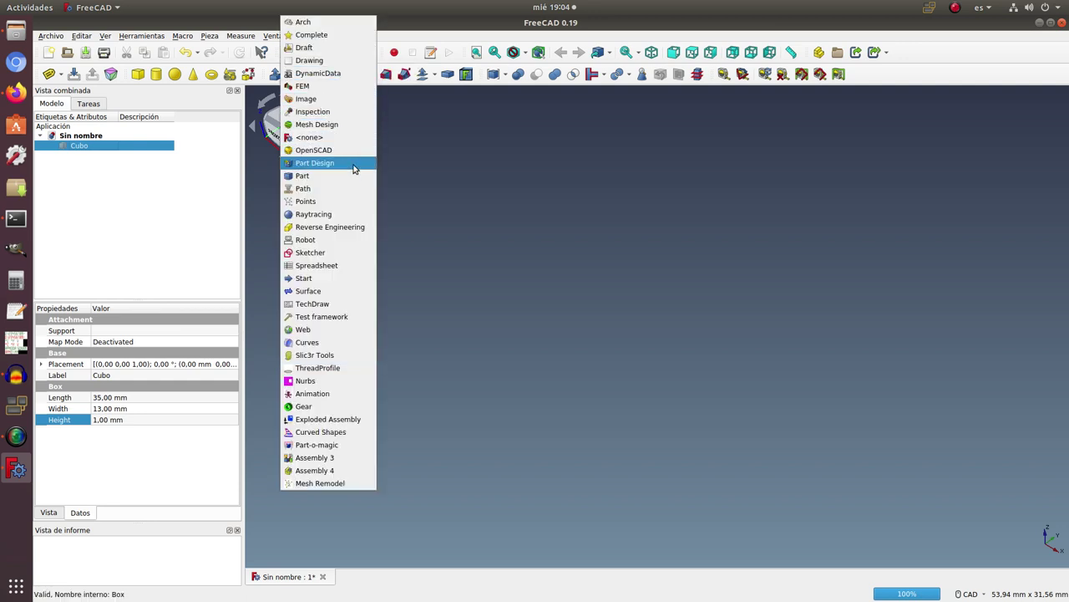
left_click(564, 165)
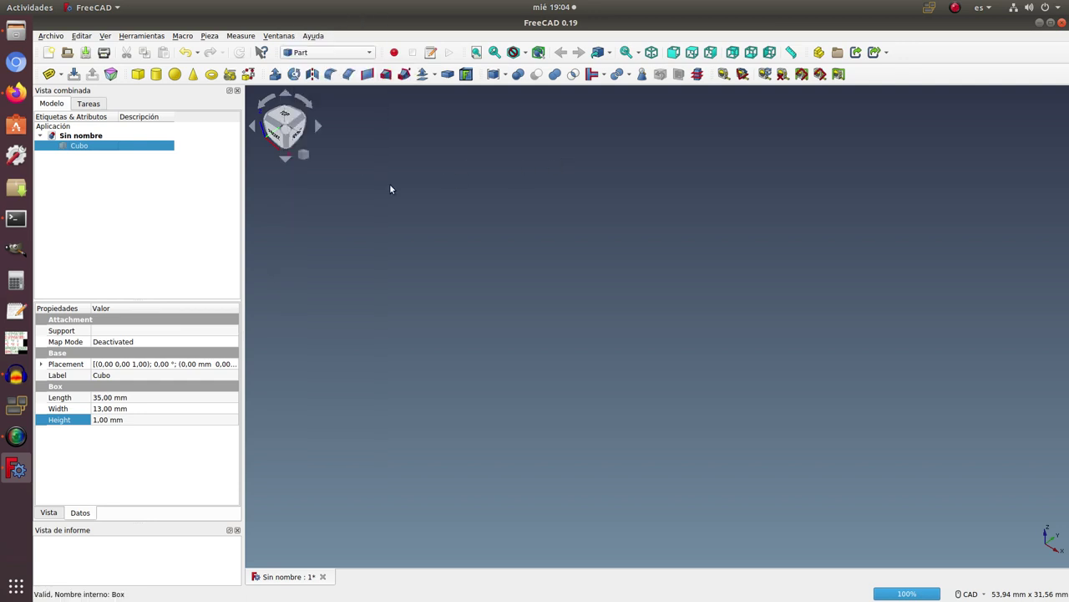